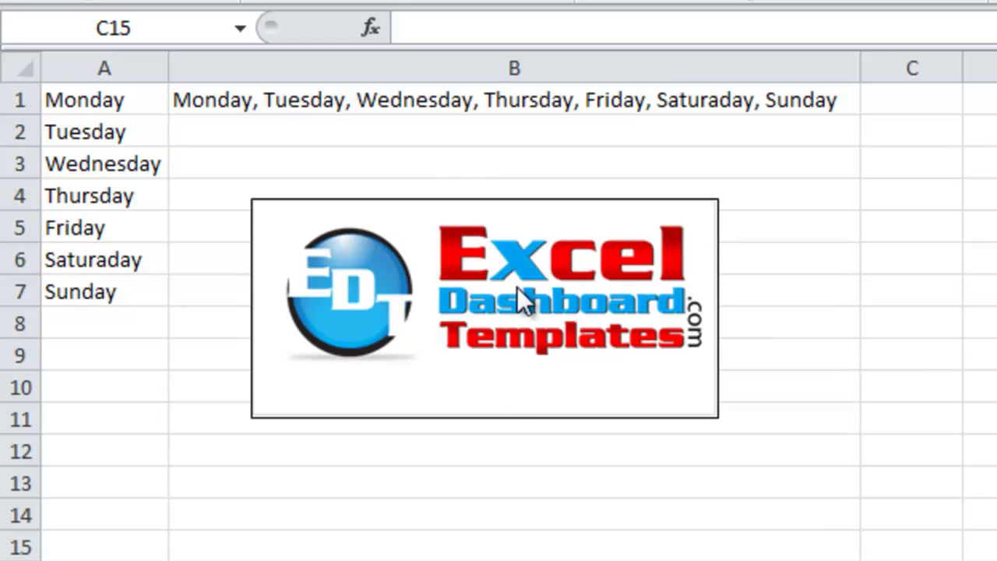
Examine the weekday list in A1:A7 and the formula in B1 that joins the days with commas
{"action": "left_click", "coordinate": [523, 334]}
{"action": "left_click", "coordinate": [202, 136]}
{"action": "left_click", "coordinate": [136, 102]}
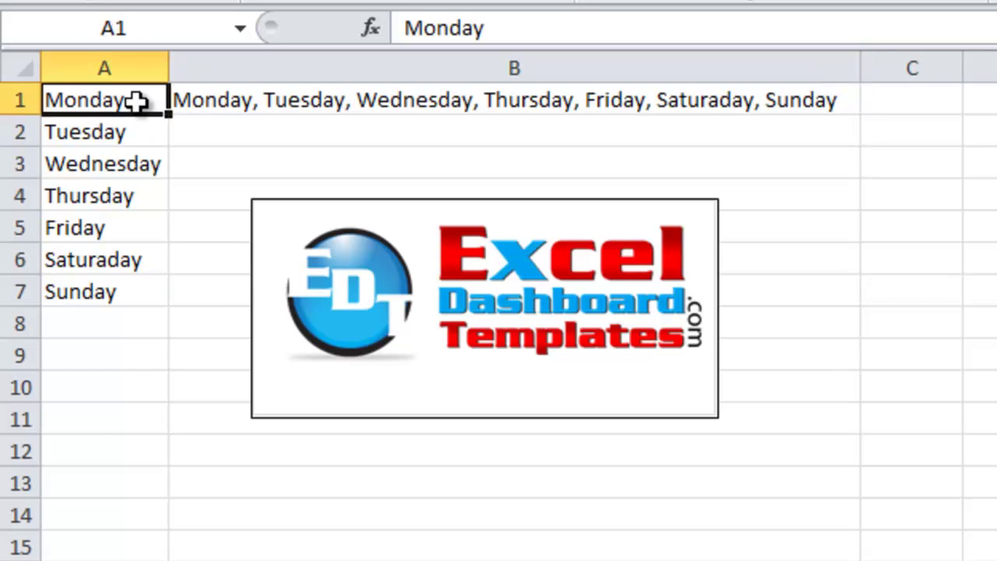
{"action": "left_click_drag", "start_coordinate": [136, 101], "coordinate": [126, 293]}
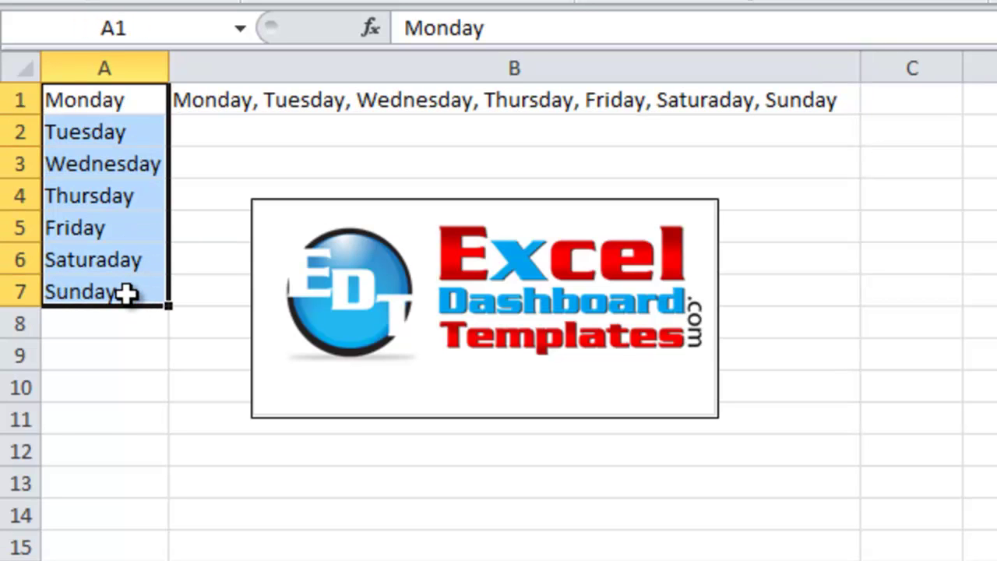
{"action": "left_click", "coordinate": [217, 141]}
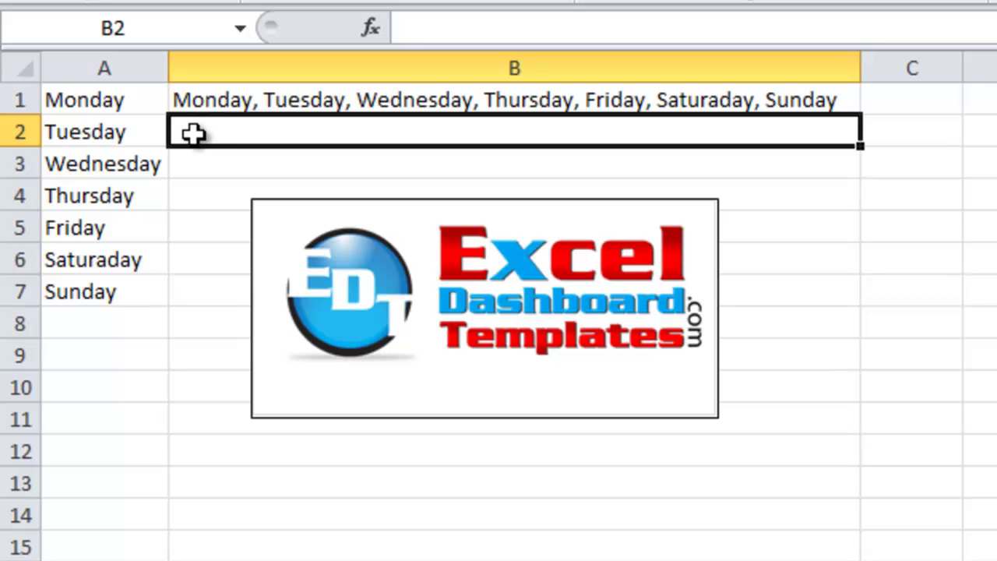
{"action": "left_click", "coordinate": [234, 104]}
{"action": "left_click", "coordinate": [445, 30]}
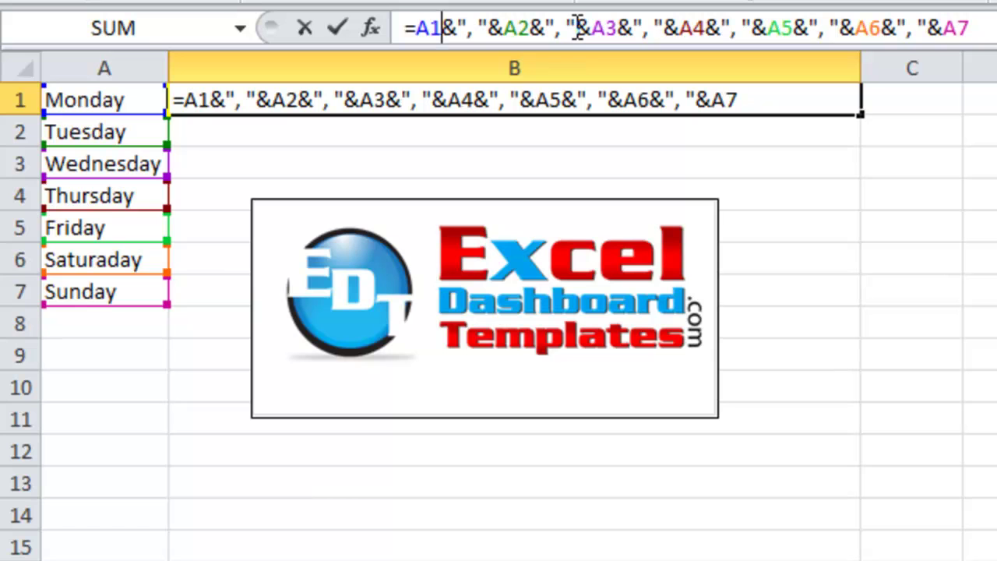
{"action": "key", "text": "ctrl+Return"}
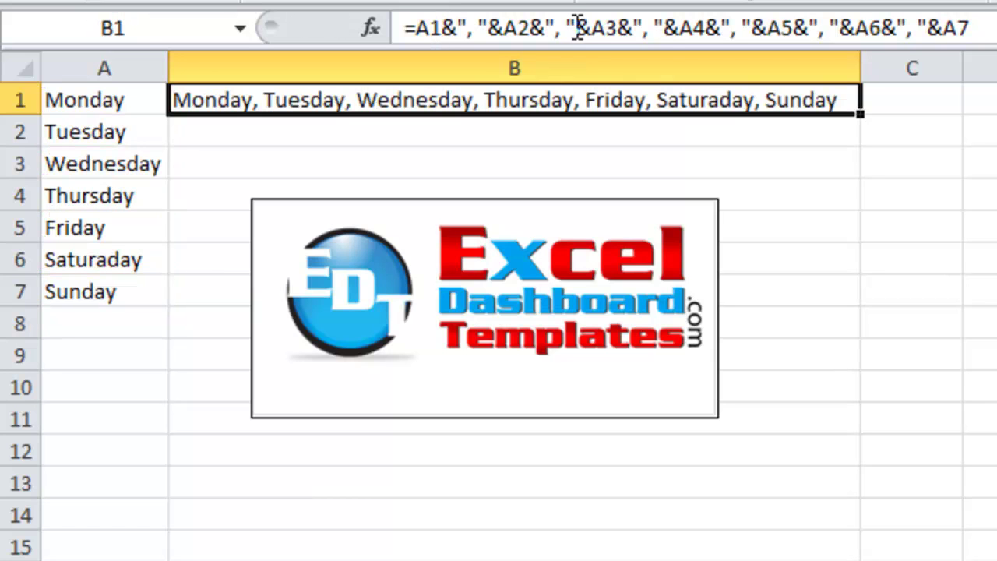
{"action": "left_click", "coordinate": [406, 136]}
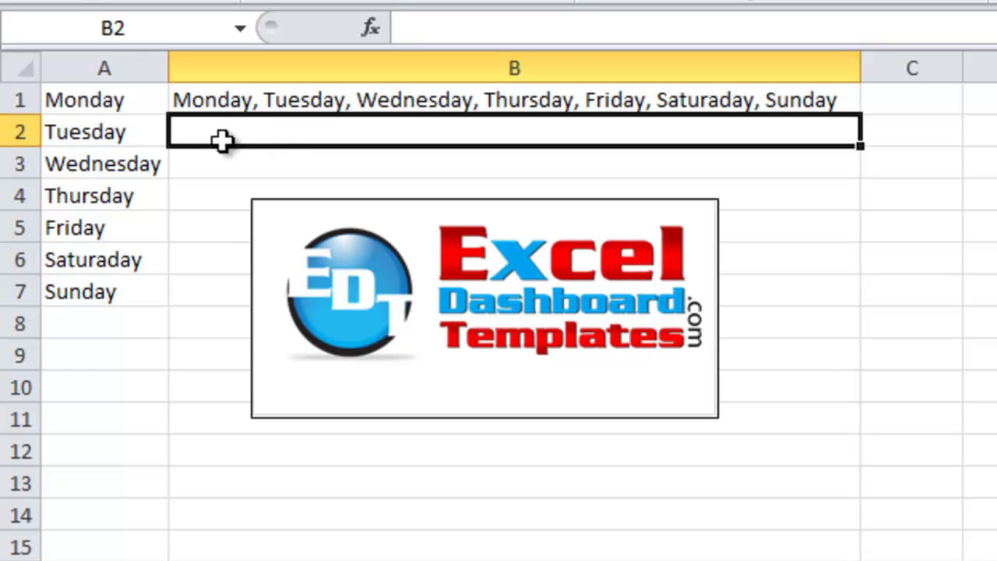
{"action": "key", "text": "ctrl+End"}
Copy A1:A7 and paste the weekday list as multi-line text into the single cell A1 of the untitled Google Sheets spreadsheet
{"action": "left_click_drag", "start_coordinate": [130, 99], "coordinate": [117, 287]}
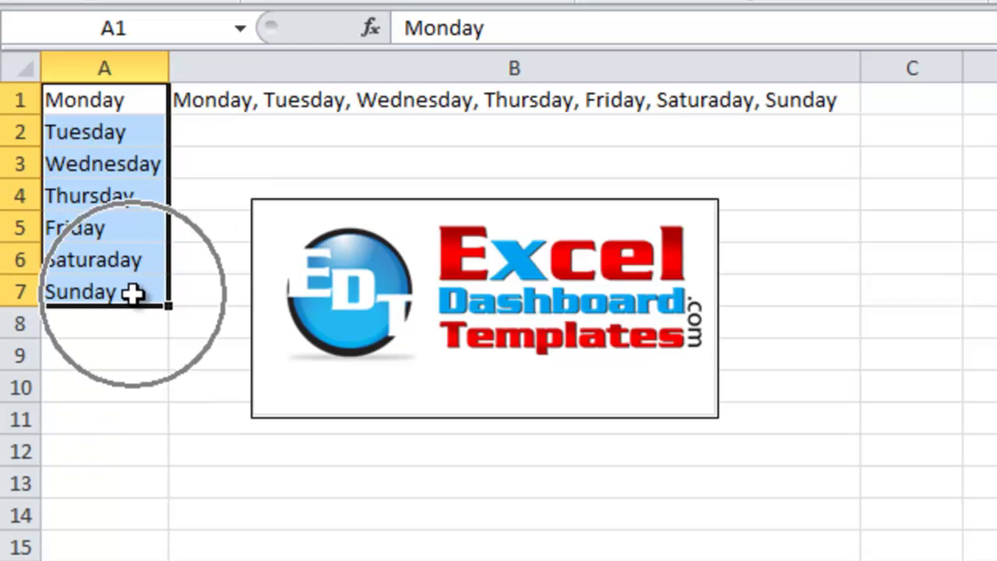
{"action": "key", "text": "ctrl+c"}
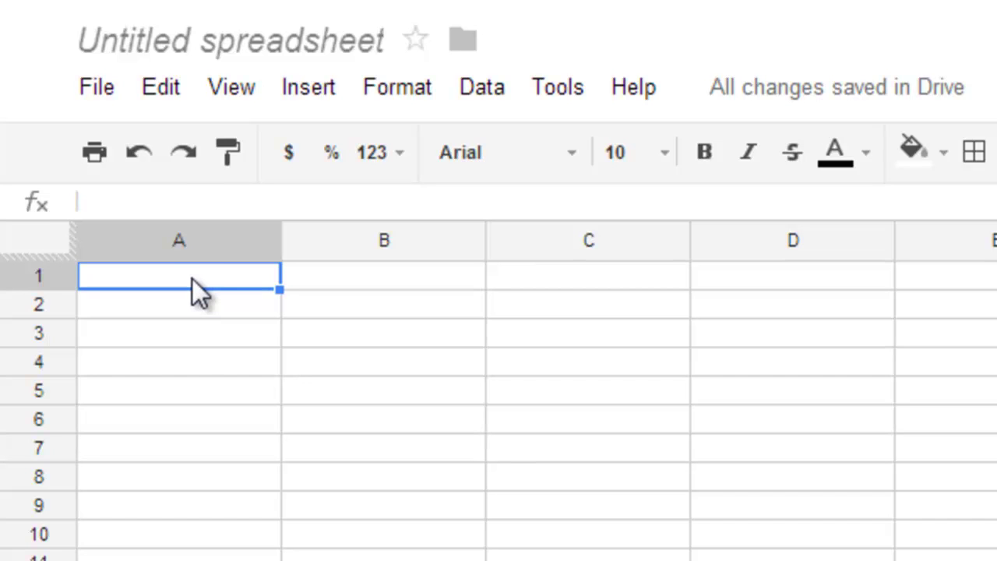
{"action": "double_click", "coordinate": [193, 279]}
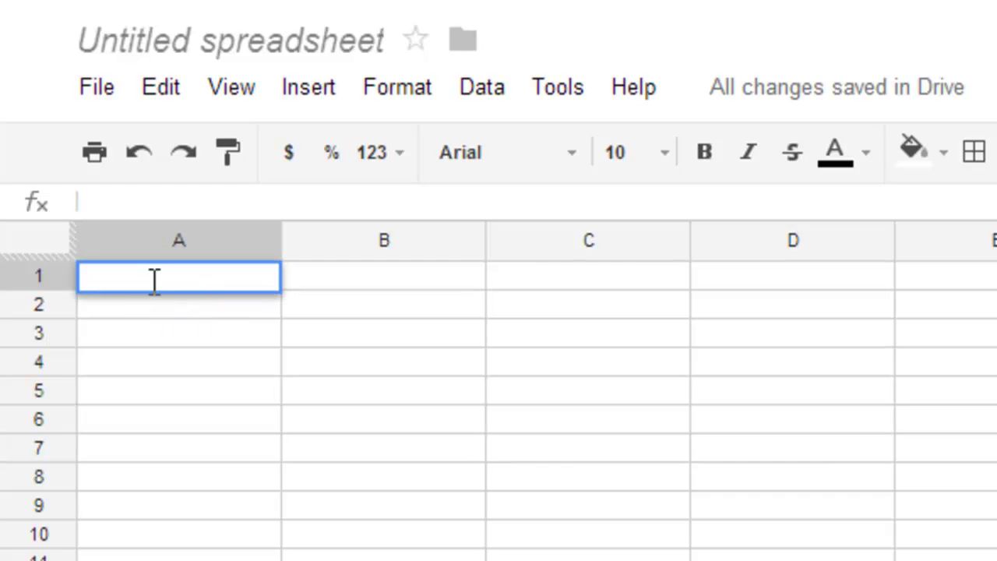
{"action": "key", "text": "ctrl+v"}
{"action": "key", "text": "BackSpace"}
{"action": "key", "text": "BackSpace"}
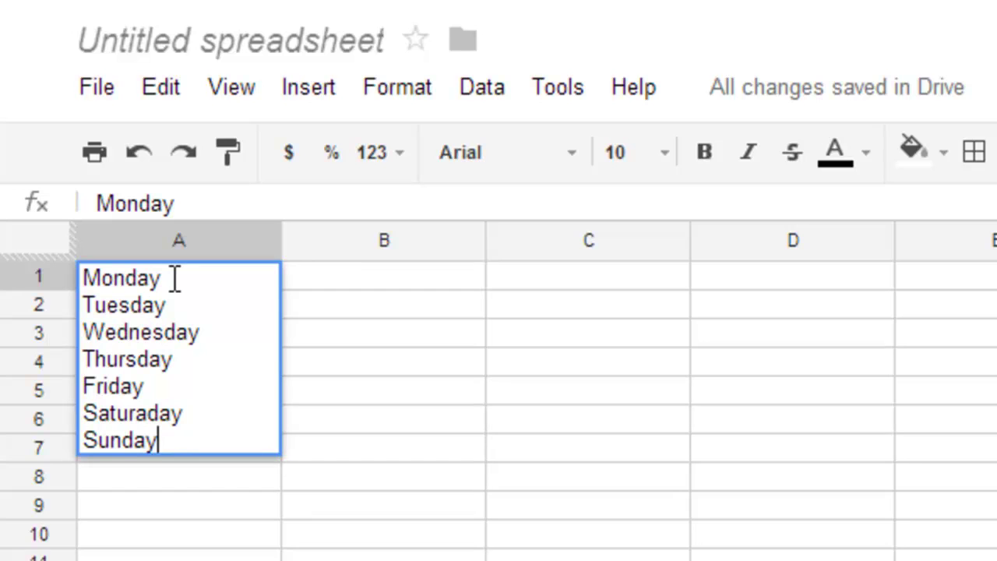
{"action": "key", "text": "Return"}
{"action": "left_click", "coordinate": [171, 280]}
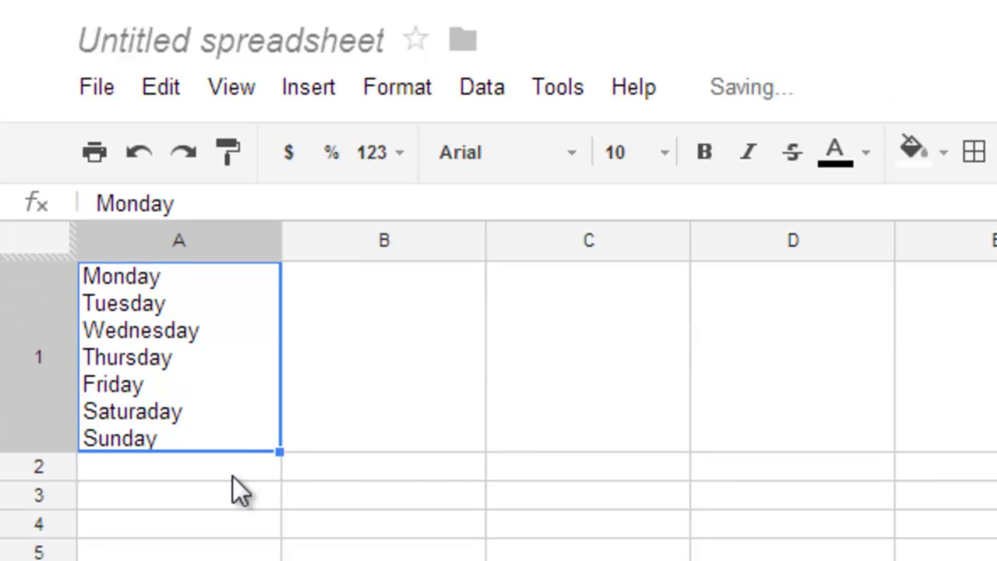
Copy all the text inside cell A1 of the Google spreadsheet and paste it as multi-line text into cell B2 in Excel
{"action": "left_click", "coordinate": [236, 473]}
{"action": "left_click", "coordinate": [217, 397]}
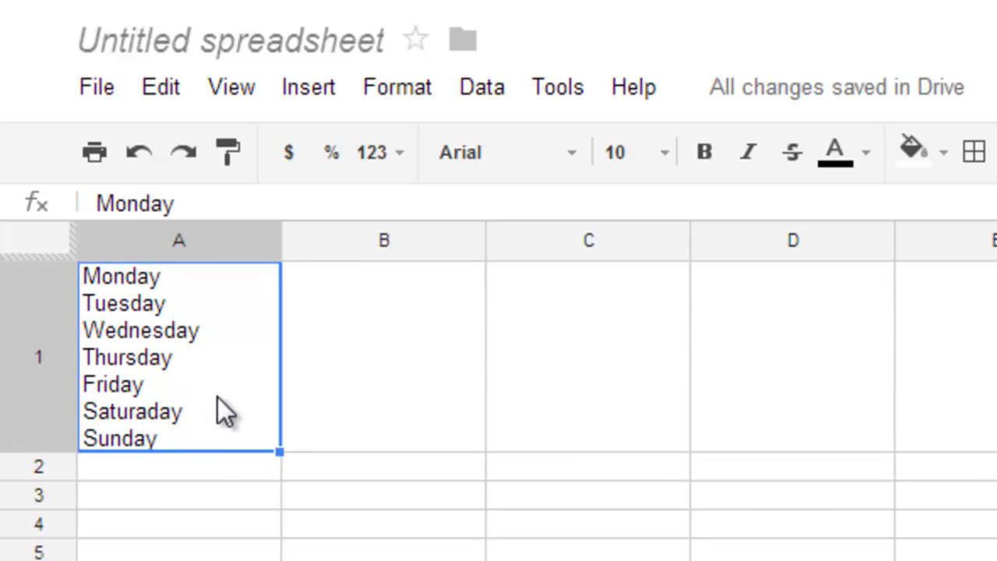
{"action": "double_click", "coordinate": [217, 396]}
{"action": "key", "text": "ctrl+a"}
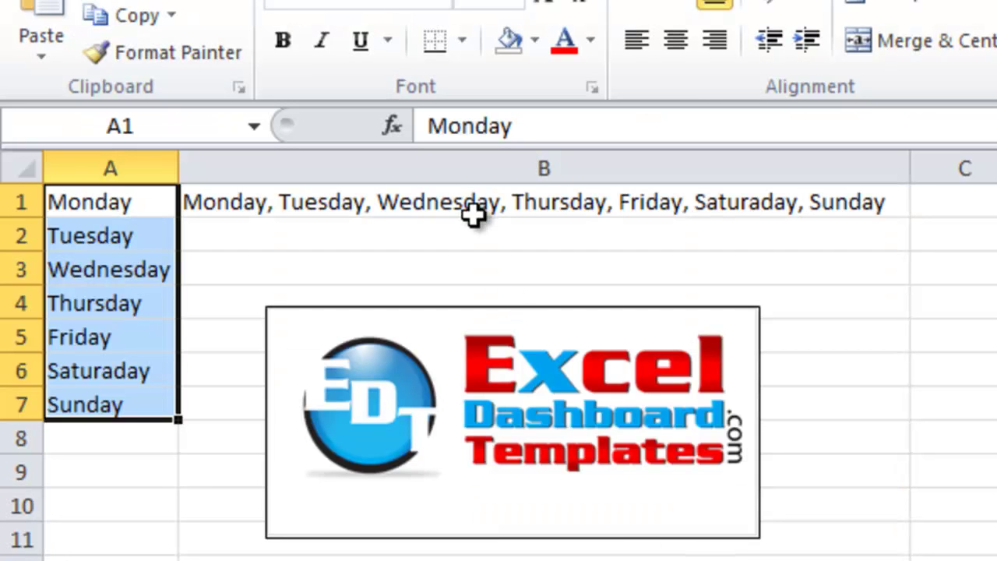
{"action": "left_click", "coordinate": [474, 228]}
{"action": "double_click", "coordinate": [474, 231]}
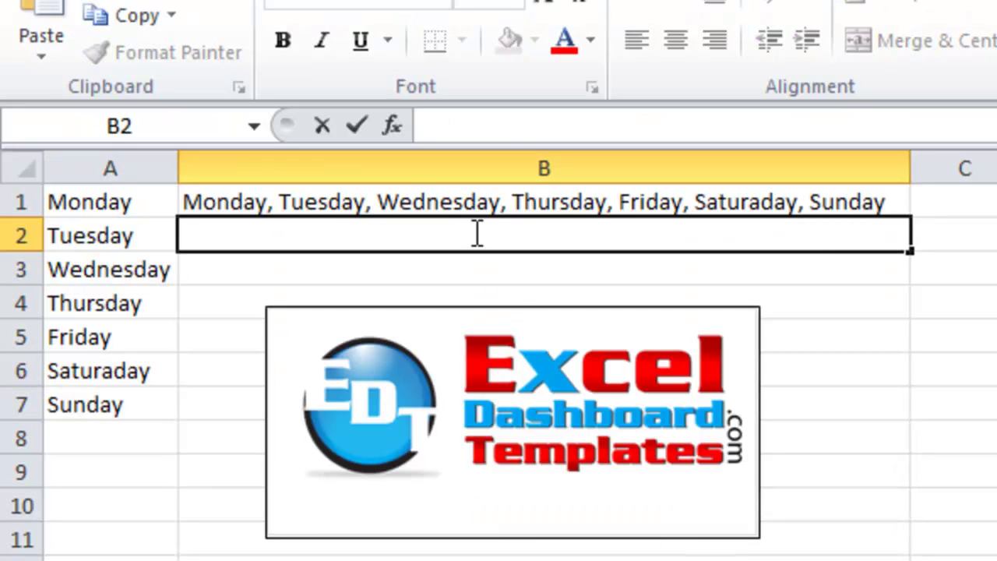
{"action": "key", "text": "ctrl+v"}
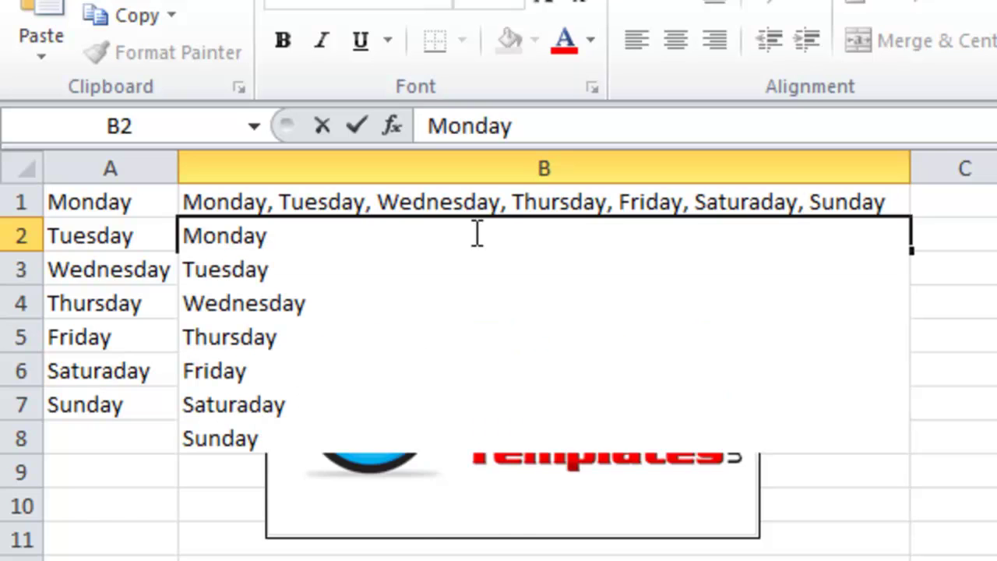
{"action": "key", "text": "Return"}
{"action": "left_click", "coordinate": [474, 231]}
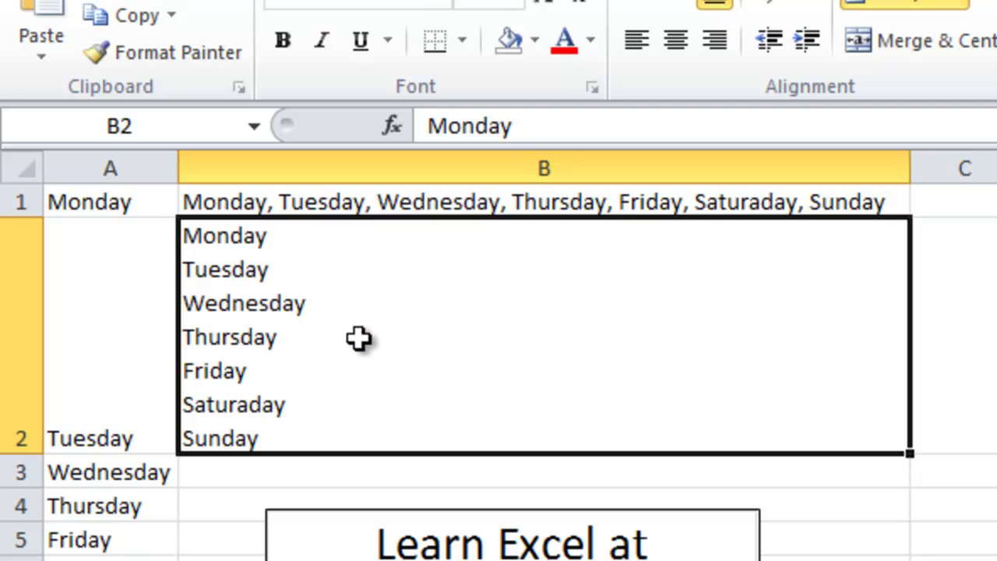
Replace all line breaks in B2 with a comma and a space, and reduce the height of row 2
{"action": "key", "text": "ctrl+h"}
{"action": "key", "text": "shift+Tab"}
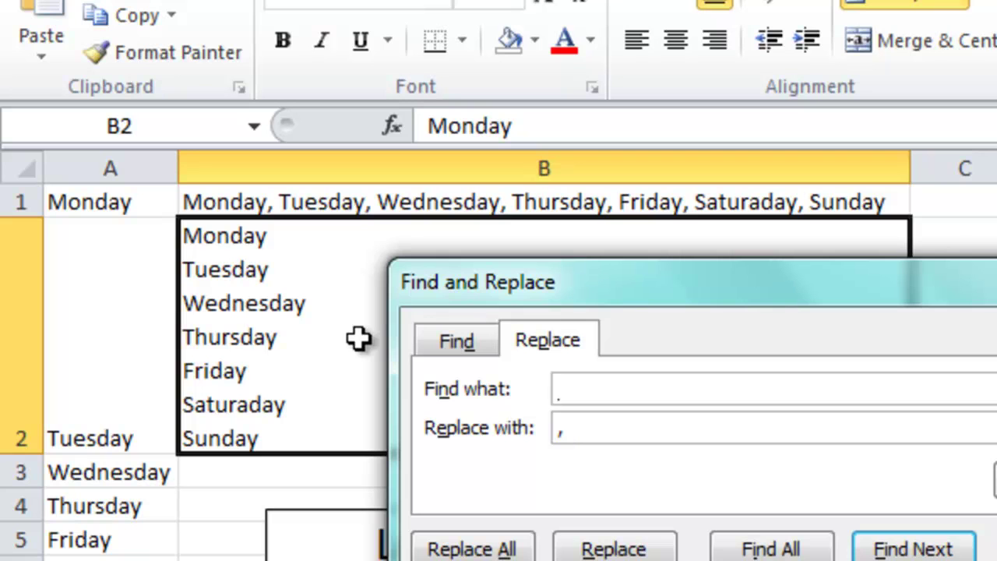
{"action": "key", "text": "Tab"}
{"action": "key", "text": "BackSpace"}
{"action": "type", "text": ","}
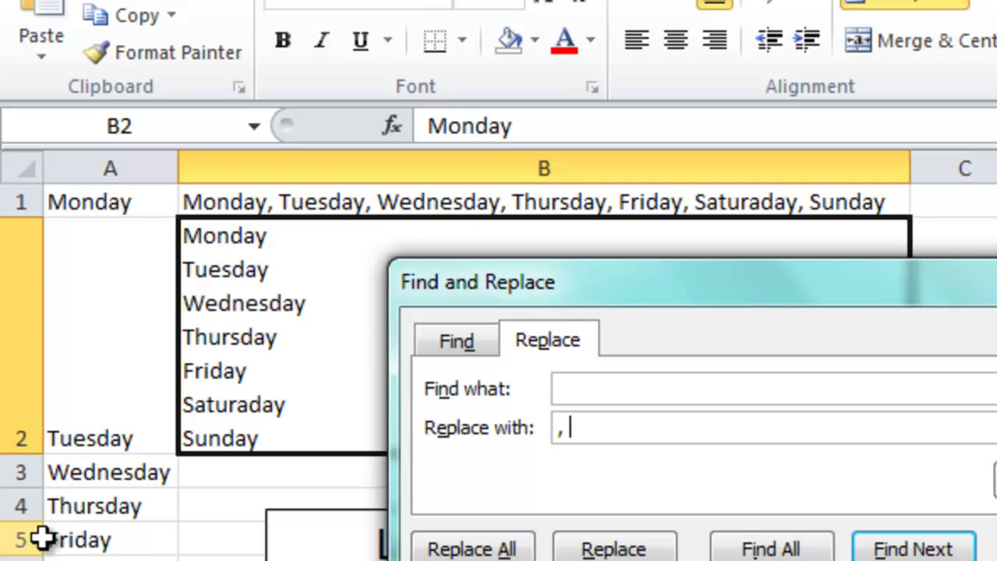
{"action": "key", "text": "alt+a"}
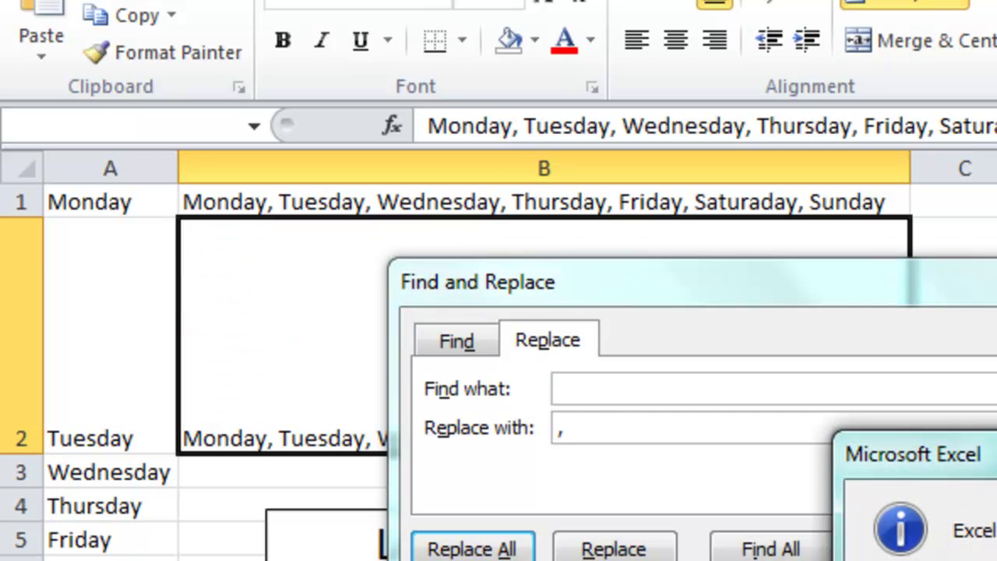
{"action": "left_click", "coordinate": [641, 460]}
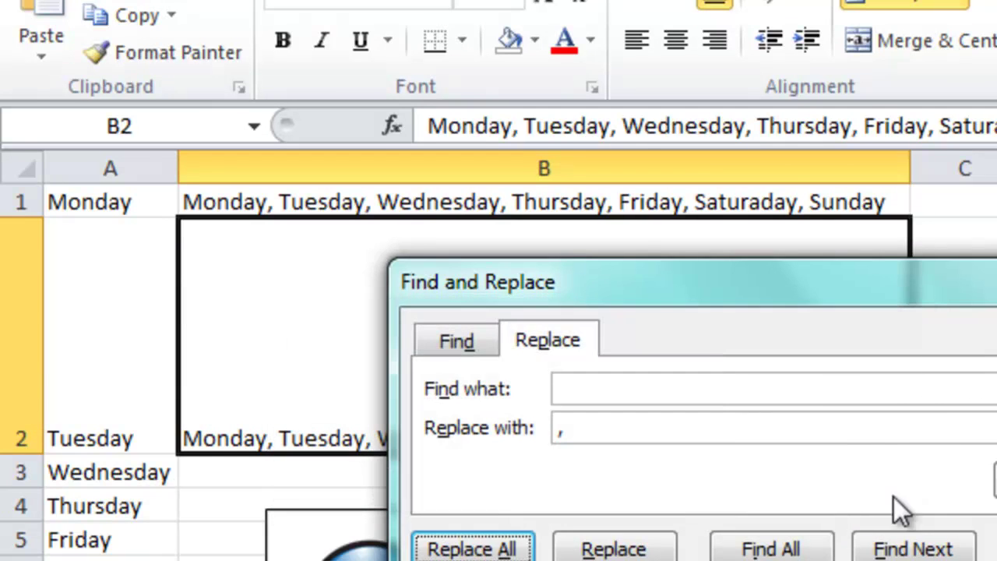
{"action": "left_click", "coordinate": [990, 549]}
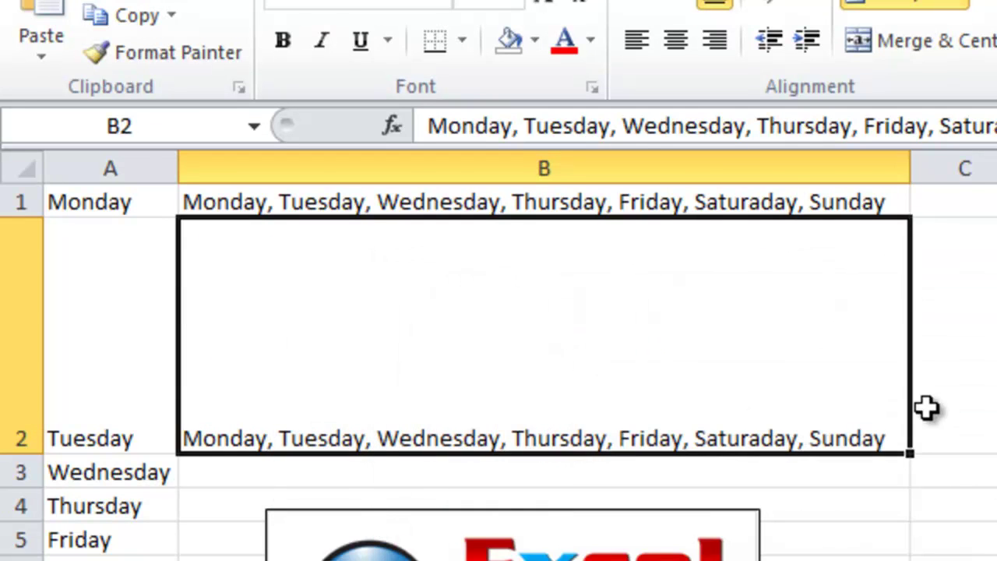
{"action": "double_click", "coordinate": [10, 458]}
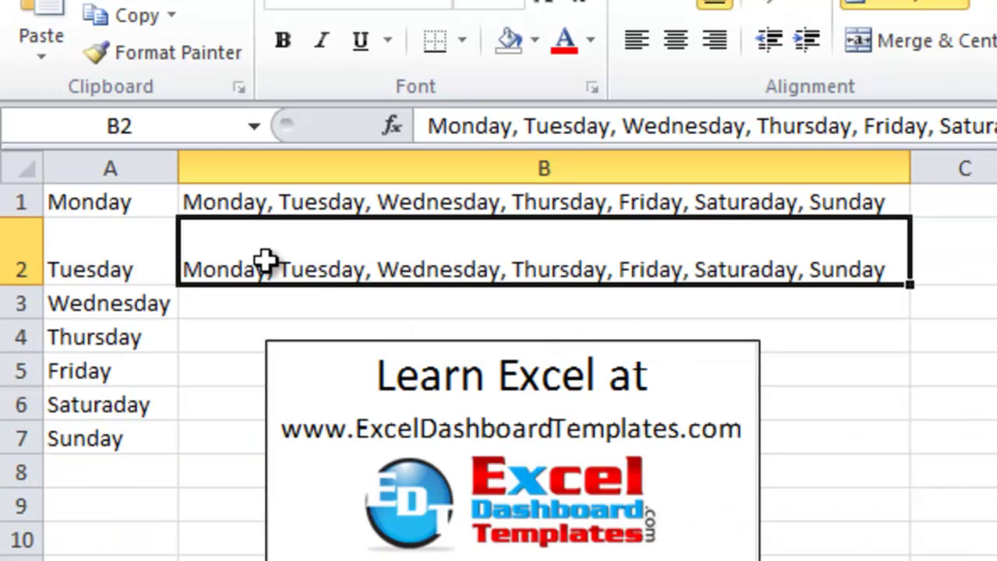
Compare the formula in B1 with the comma-separated text in B2
{"action": "left_click", "coordinate": [319, 205]}
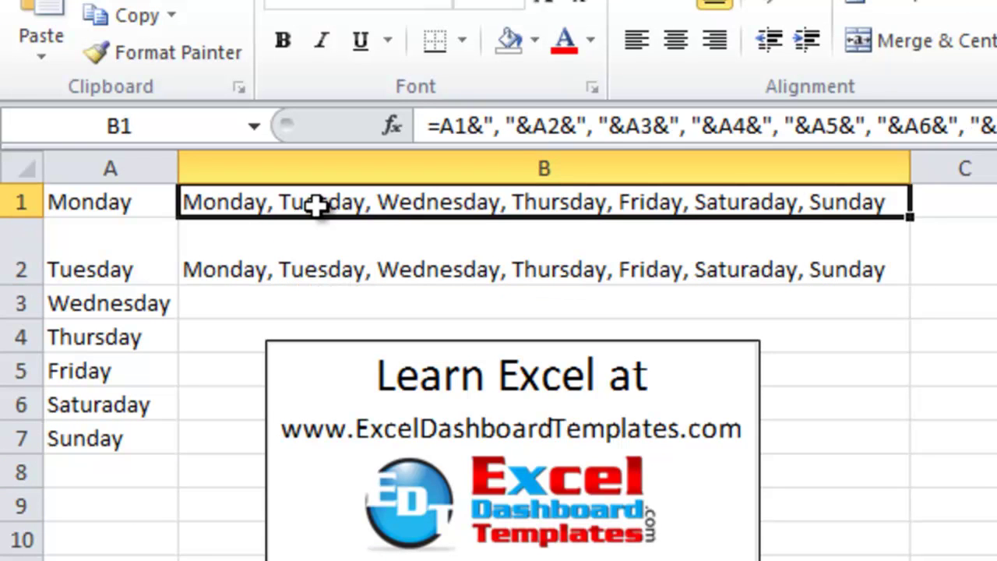
{"action": "left_click", "coordinate": [309, 252]}
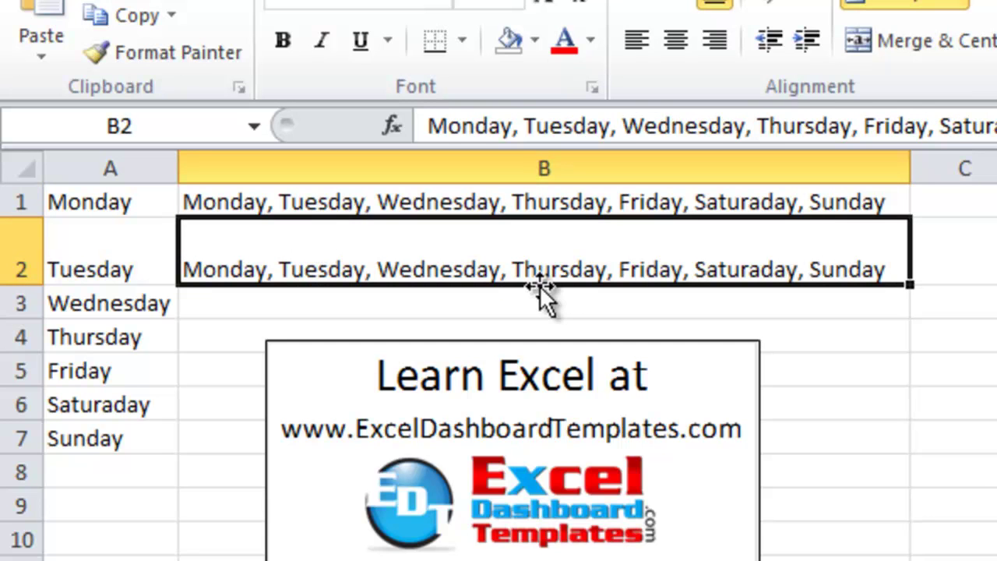
{"action": "left_click", "coordinate": [520, 300]}
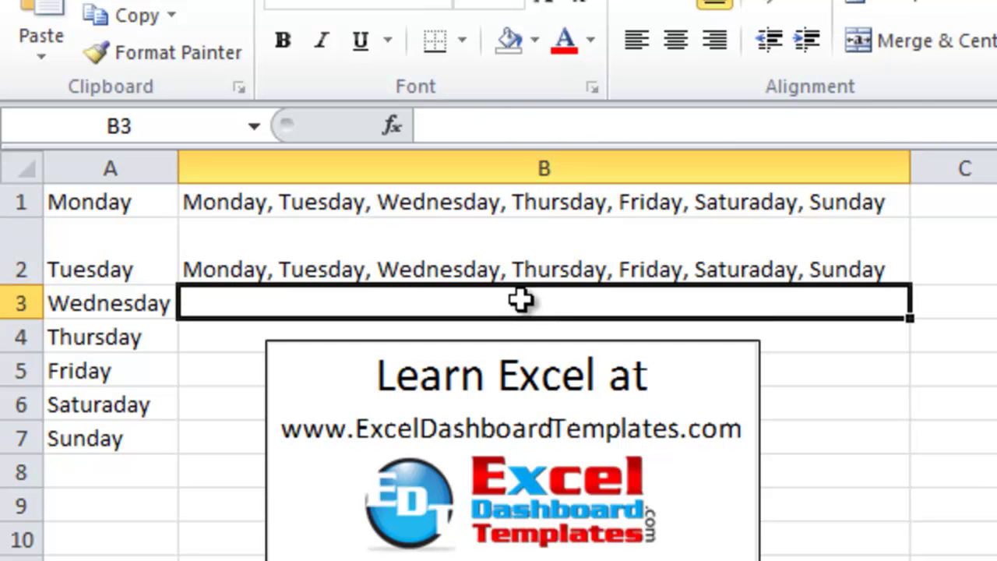
Copy the weekdays in A1:A7 and paste them transposed into row 1 starting at D1
{"action": "left_click_drag", "start_coordinate": [132, 209], "coordinate": [114, 434]}
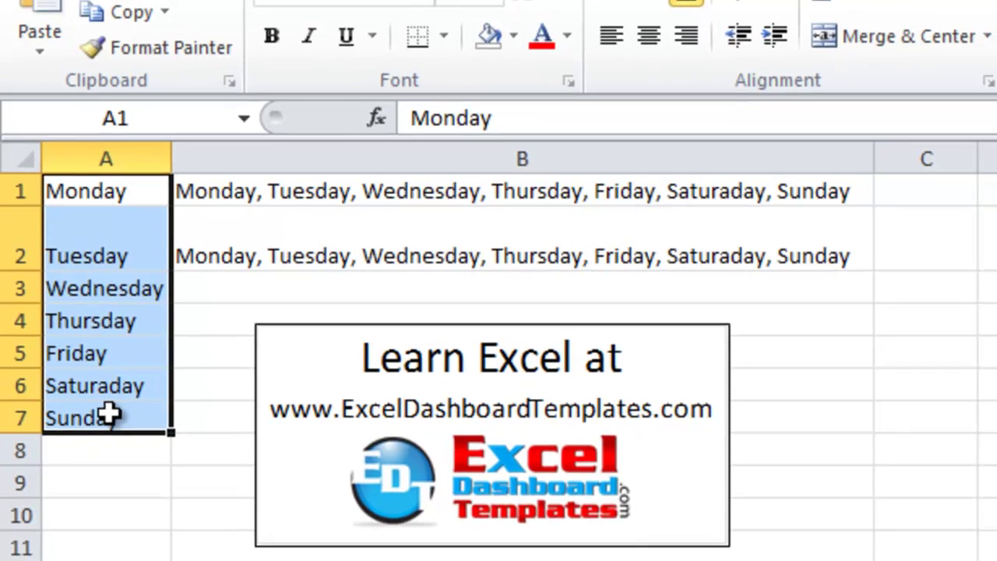
{"action": "key", "text": "ctrl+c"}
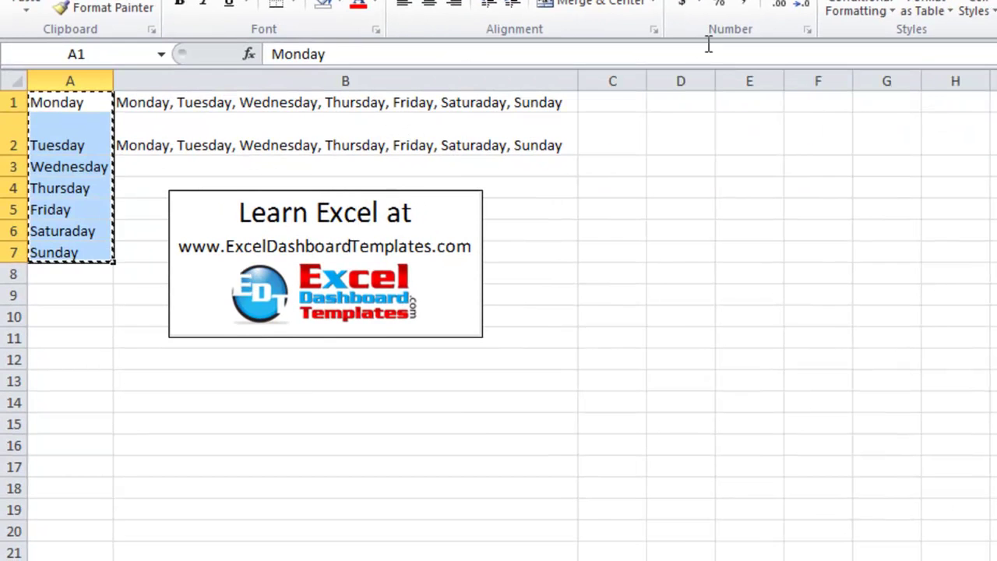
{"action": "left_click", "coordinate": [673, 107]}
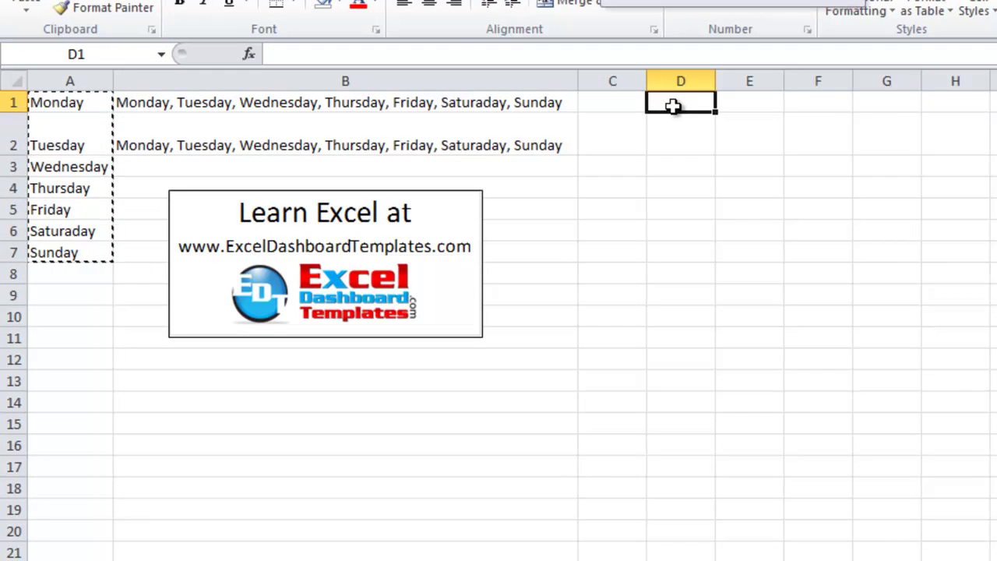
{"action": "key", "text": "ctrl+alt+v"}
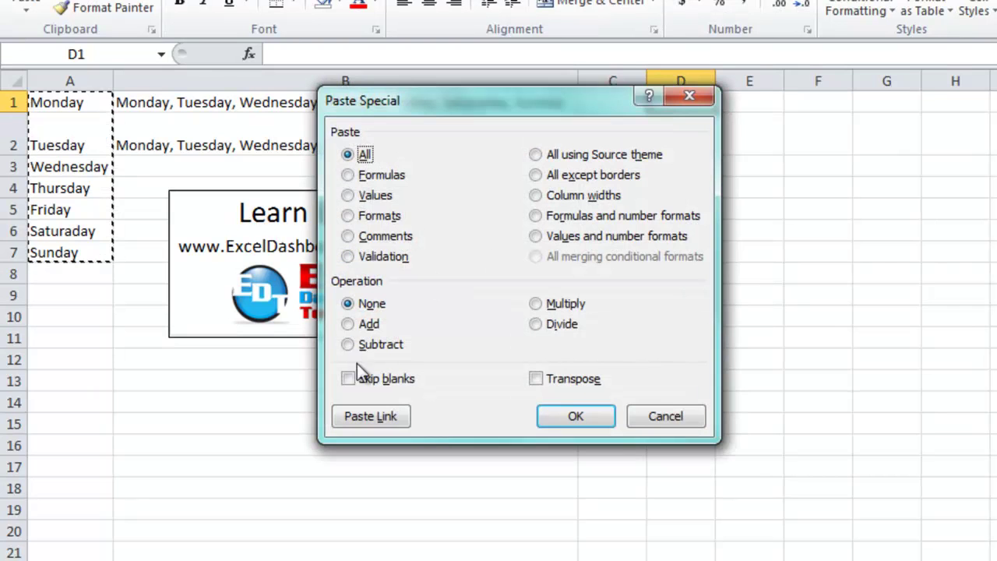
{"action": "left_click", "coordinate": [566, 381]}
{"action": "left_click", "coordinate": [574, 414]}
Autofit the widths of columns D through J to the transposed weekday names
{"action": "left_click", "coordinate": [735, 127]}
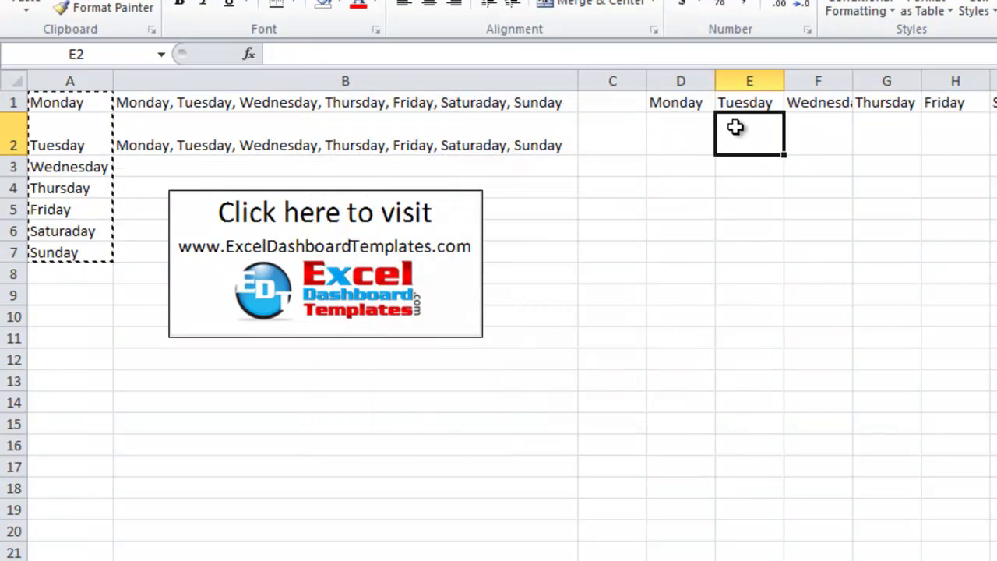
{"action": "key", "text": "Up"}
{"action": "key", "text": "Left"}
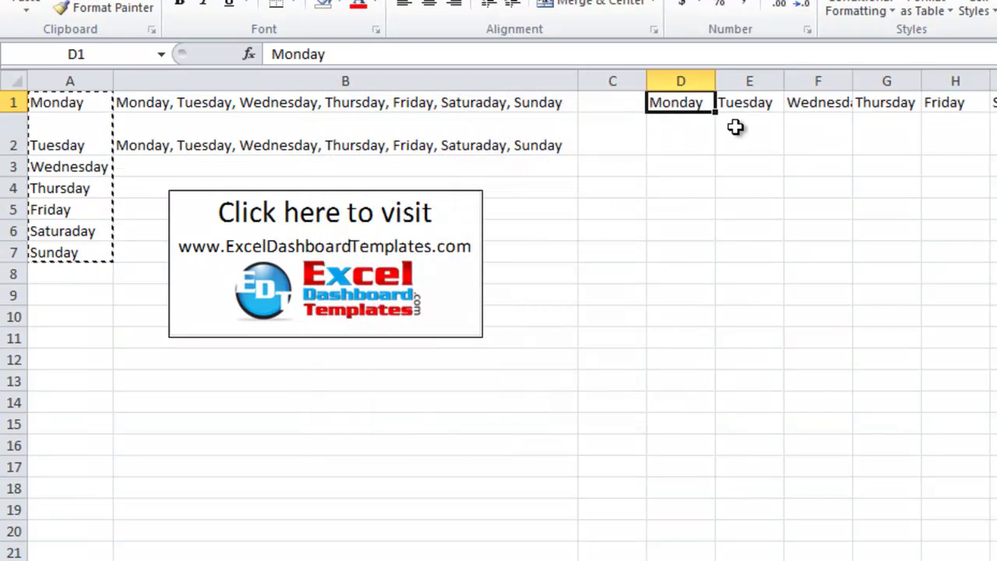
{"action": "key", "text": "ctrl+shift+Right"}
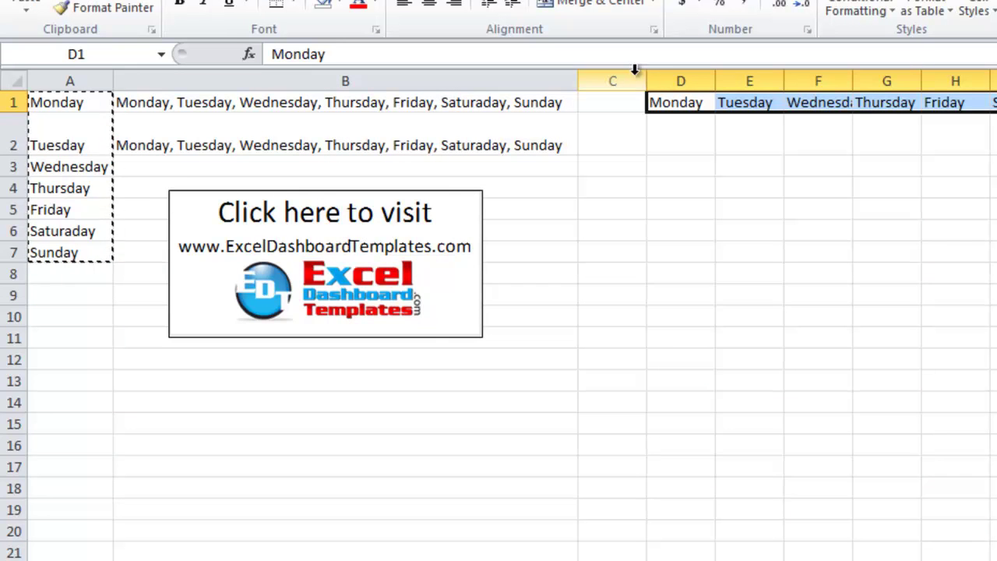
{"action": "left_click_drag", "start_coordinate": [674, 80], "coordinate": [995, 81]}
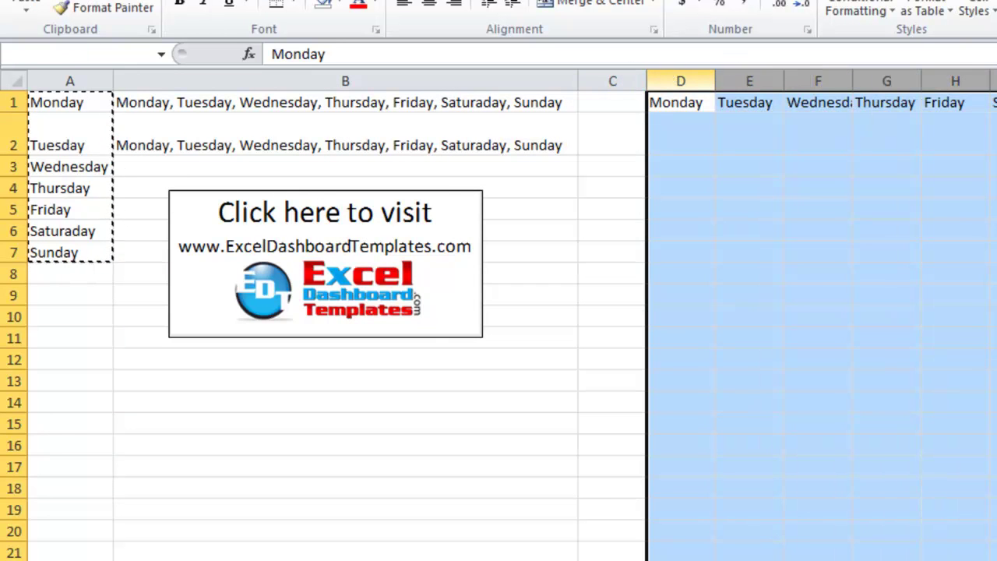
{"action": "key", "text": "alt+h"}
{"action": "key", "text": "o"}
{"action": "key", "text": "i"}
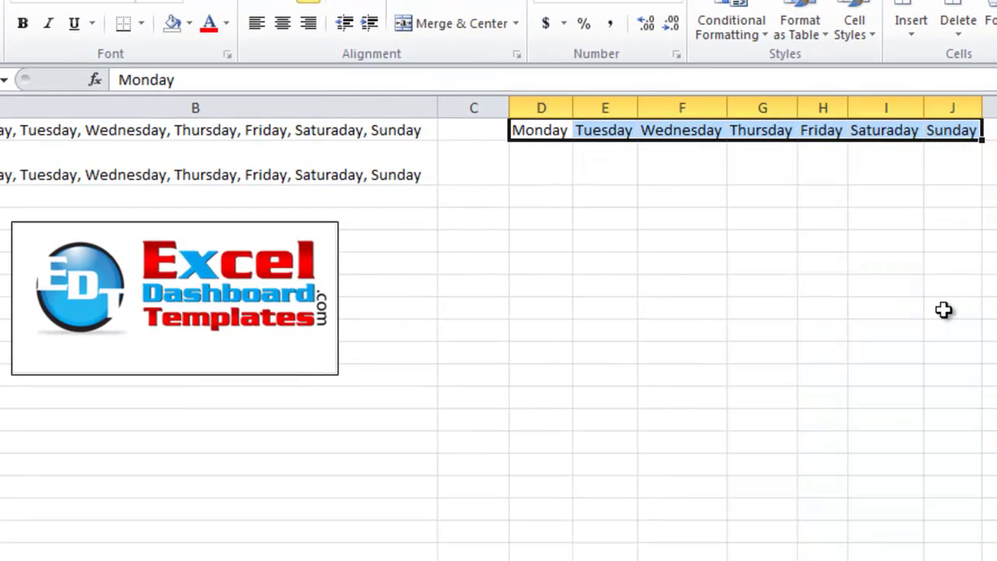
Copy the transposed weekdays in D1:J1, switch to Google Sheets and paste them as text inside cell B1
{"action": "key", "text": "ctrl+c"}
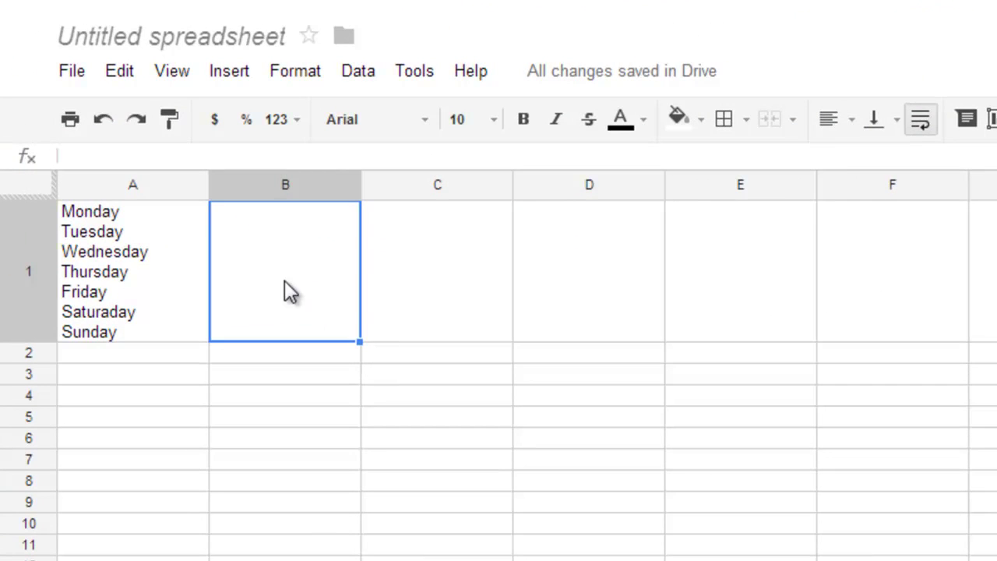
{"action": "double_click", "coordinate": [284, 280]}
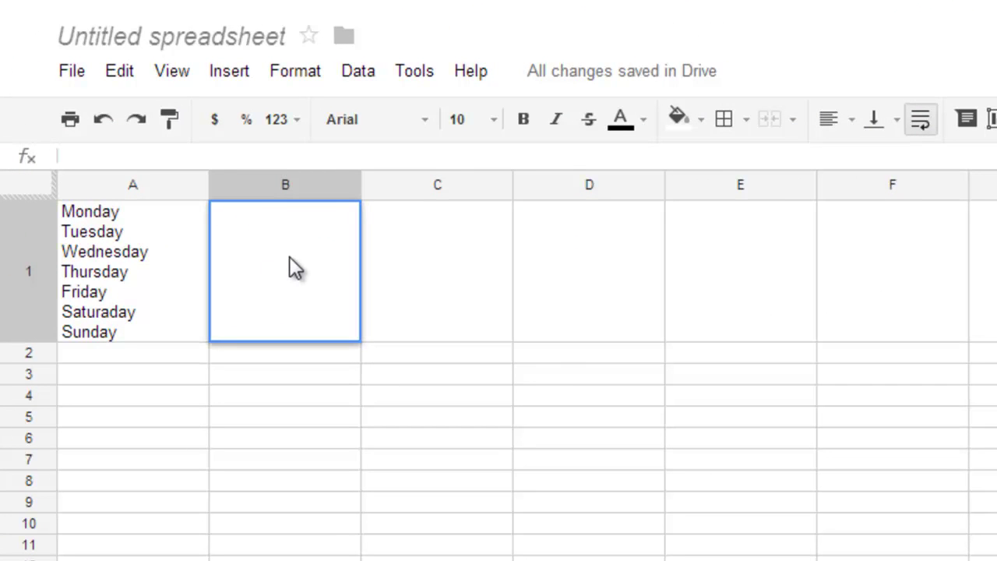
{"action": "key", "text": "ctrl+v"}
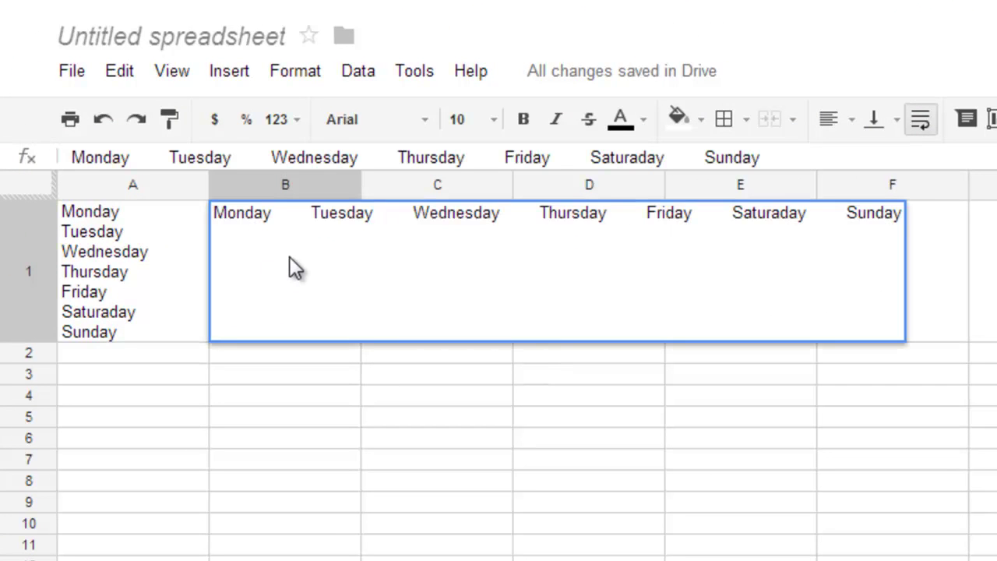
{"action": "key", "text": "Return"}
Copy the entire weekday text from inside cell B1, then leave the cell unedited
{"action": "left_click", "coordinate": [296, 269]}
{"action": "double_click", "coordinate": [300, 268]}
{"action": "left_click", "coordinate": [215, 214]}
{"action": "left_click_drag", "start_coordinate": [236, 214], "coordinate": [946, 211]}
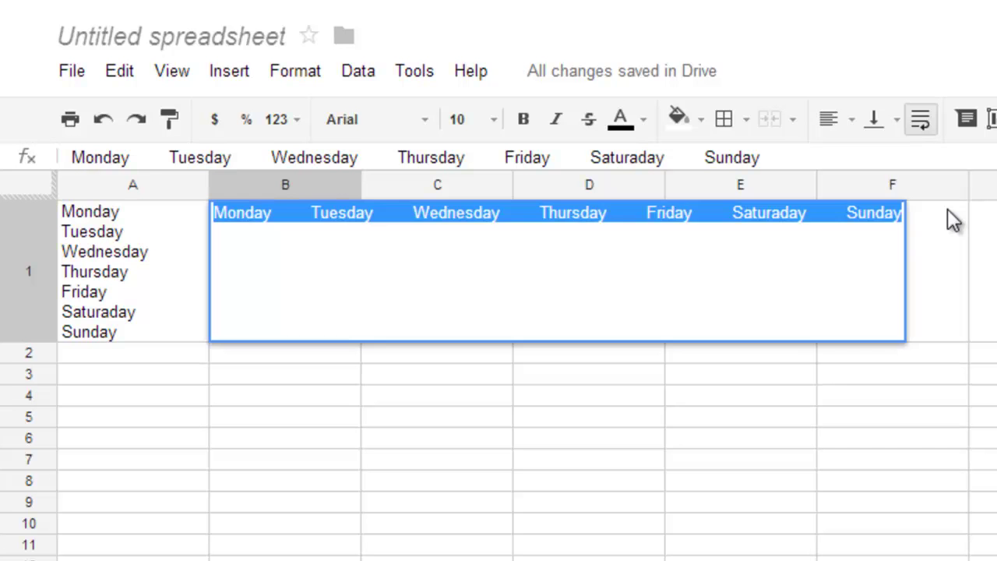
{"action": "key", "text": "Escape"}
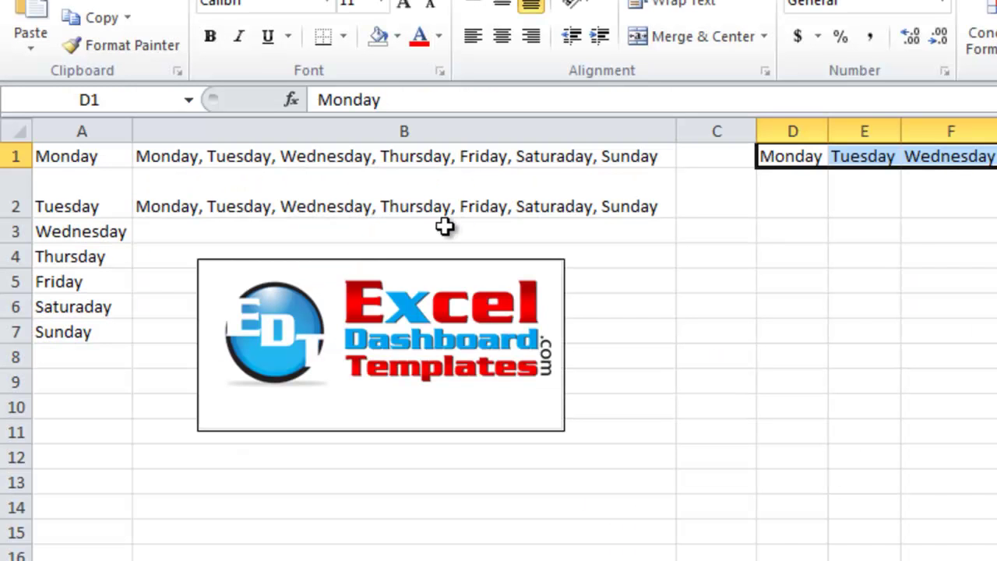
Switch back to Excel and paste the copied weekday text inside cell B3
{"action": "left_click", "coordinate": [444, 226]}
{"action": "double_click", "coordinate": [444, 226]}
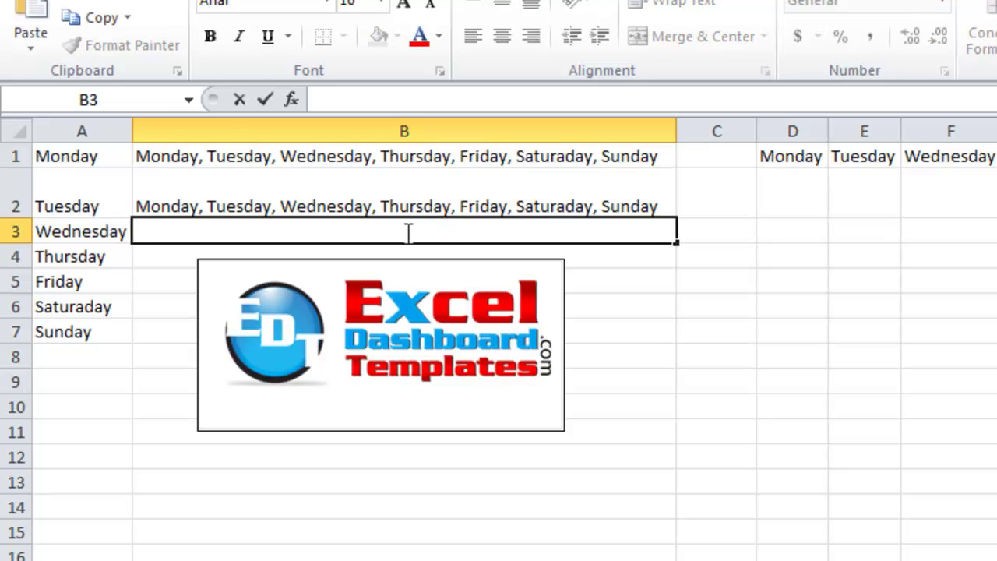
{"action": "key", "text": "ctrl+v"}
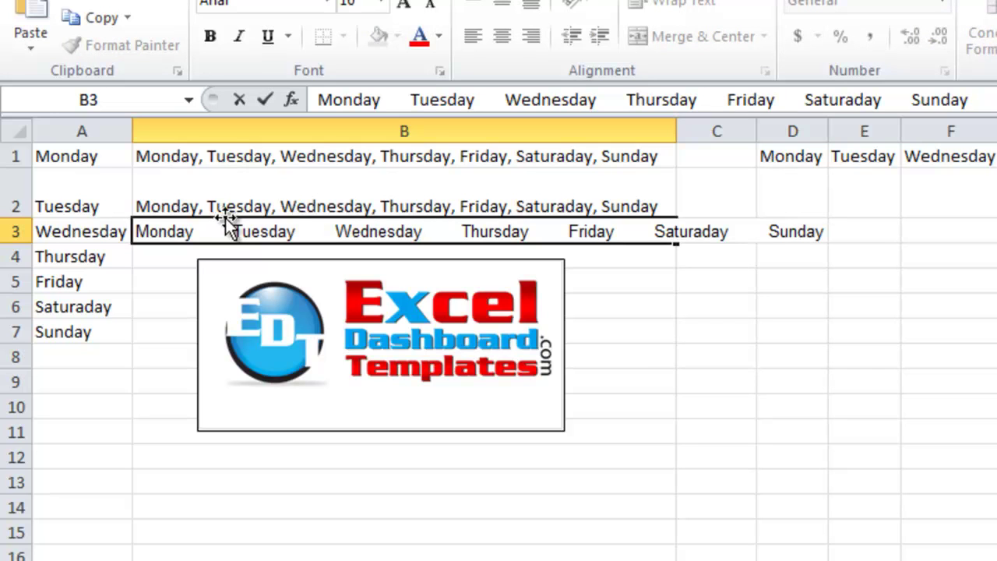
Copy the blank gap between Monday and Tuesday inside B3 and finish editing the cell
{"action": "left_click_drag", "start_coordinate": [234, 232], "coordinate": [195, 232]}
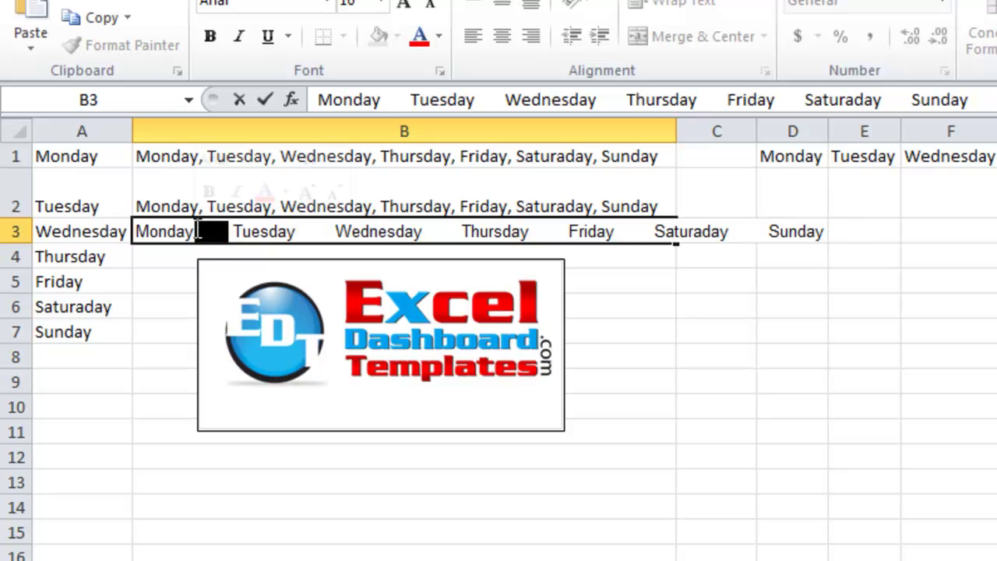
{"action": "left_click", "coordinate": [195, 232]}
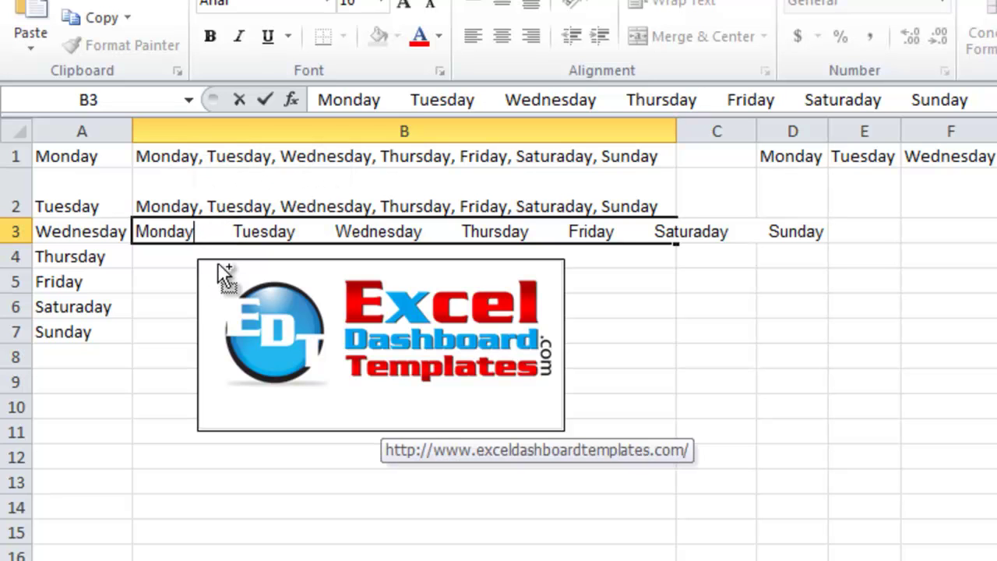
{"action": "key", "text": "ctrl+shift+Right"}
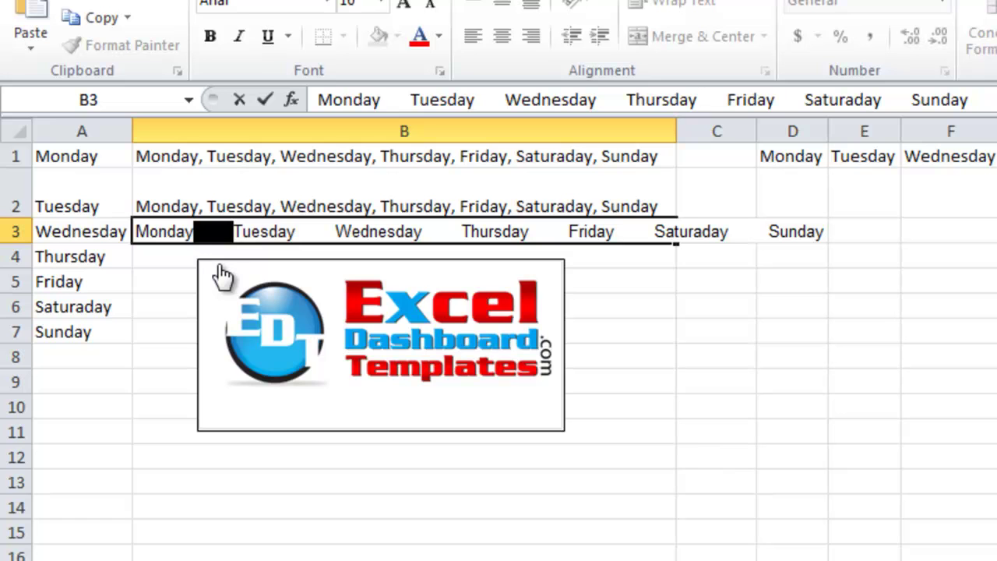
{"action": "key", "text": "Return"}
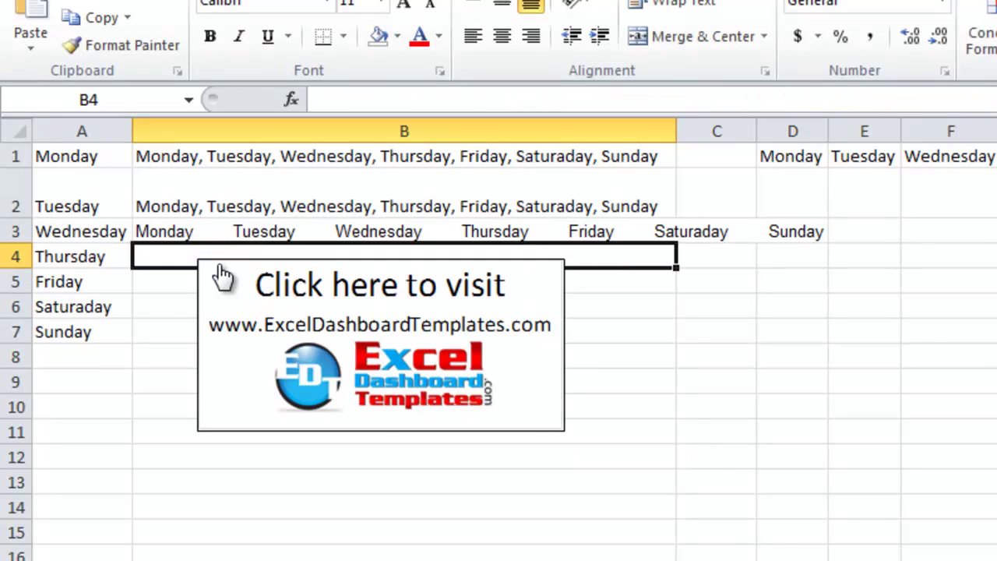
Replace every copied blank gap in B3 with a comma and a space
{"action": "key", "text": "Up"}
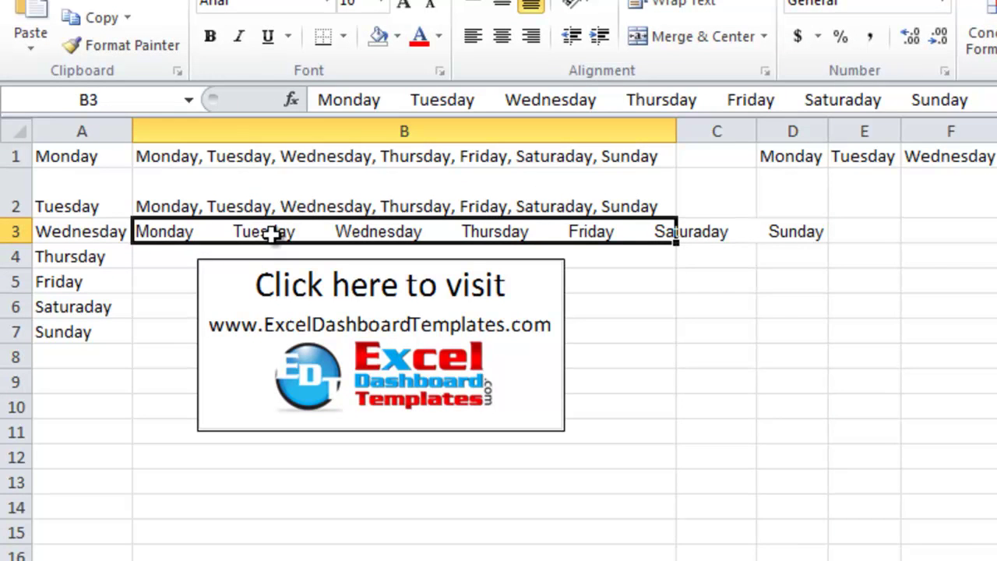
{"action": "key", "text": "ctrl+h"}
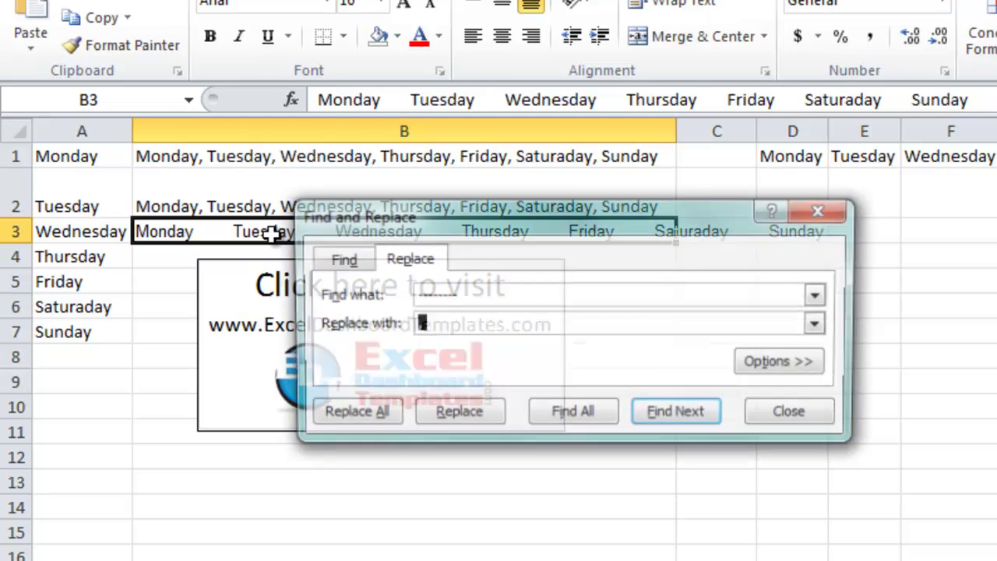
{"action": "key", "text": "shift+Tab"}
{"action": "key", "text": "BackSpace"}
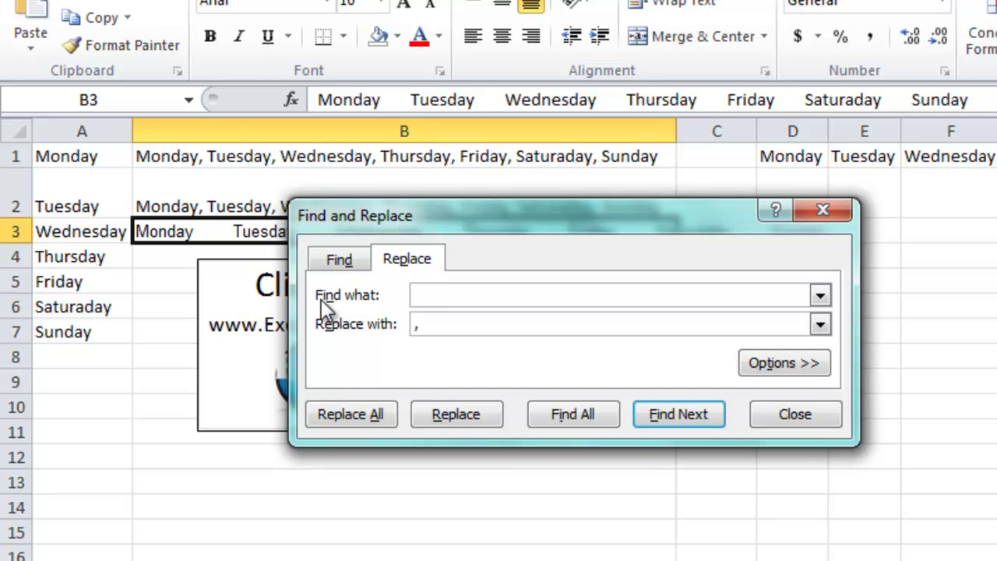
{"action": "key", "text": "Tab"}
{"action": "key", "text": "BackSpace"}
{"action": "type", "text": ","}
{"action": "left_click", "coordinate": [360, 414]}
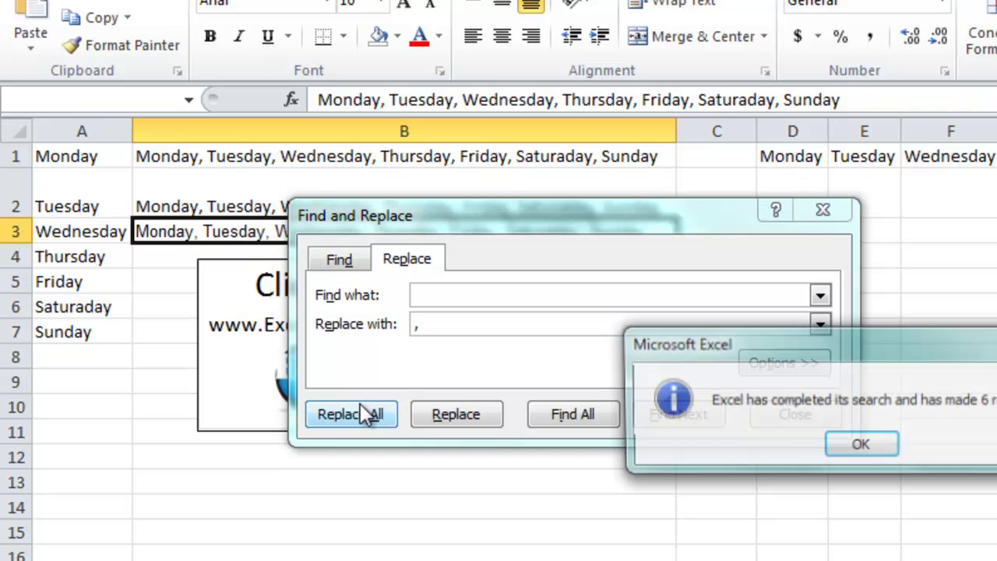
{"action": "left_click_drag", "start_coordinate": [829, 350], "coordinate": [445, 245]}
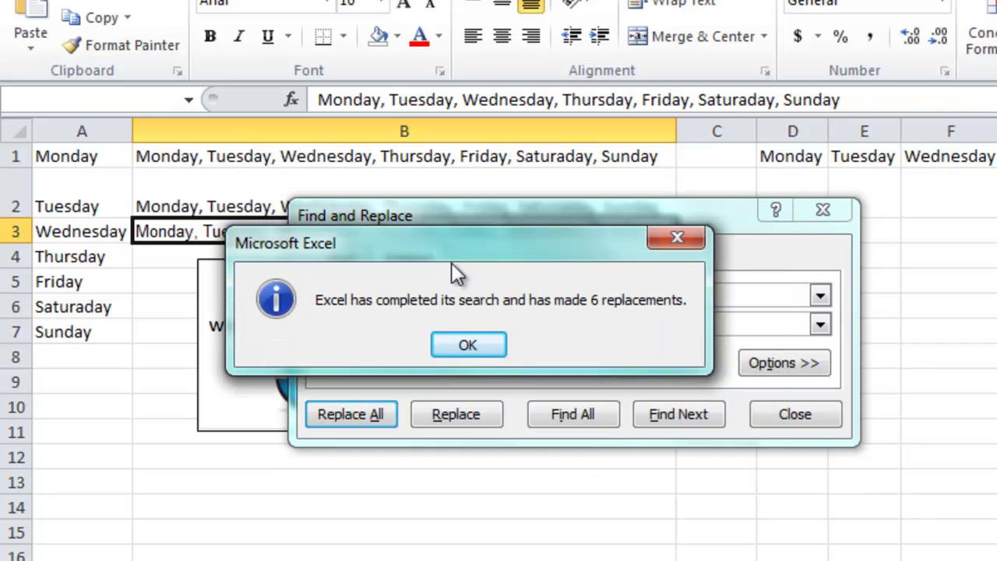
{"action": "left_click", "coordinate": [490, 344]}
{"action": "left_click", "coordinate": [779, 413]}
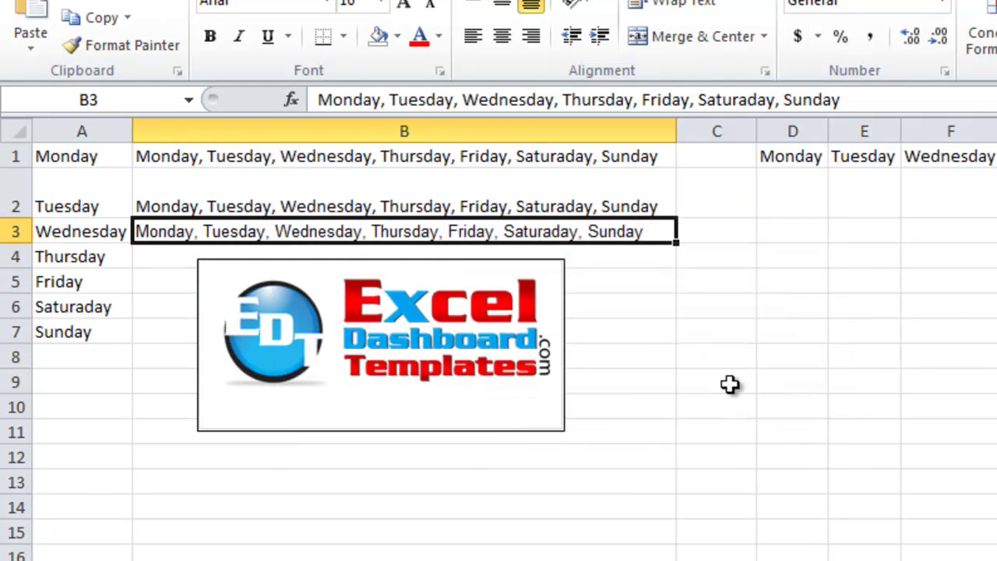
Copy the formatting of cell B2 onto cell B3
{"action": "left_click", "coordinate": [747, 433]}
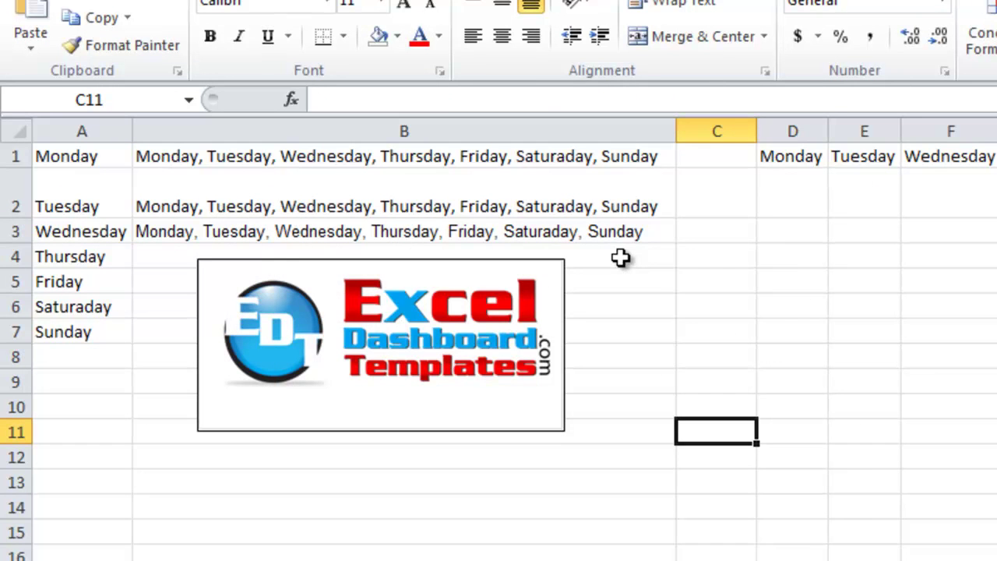
{"action": "left_click", "coordinate": [601, 176]}
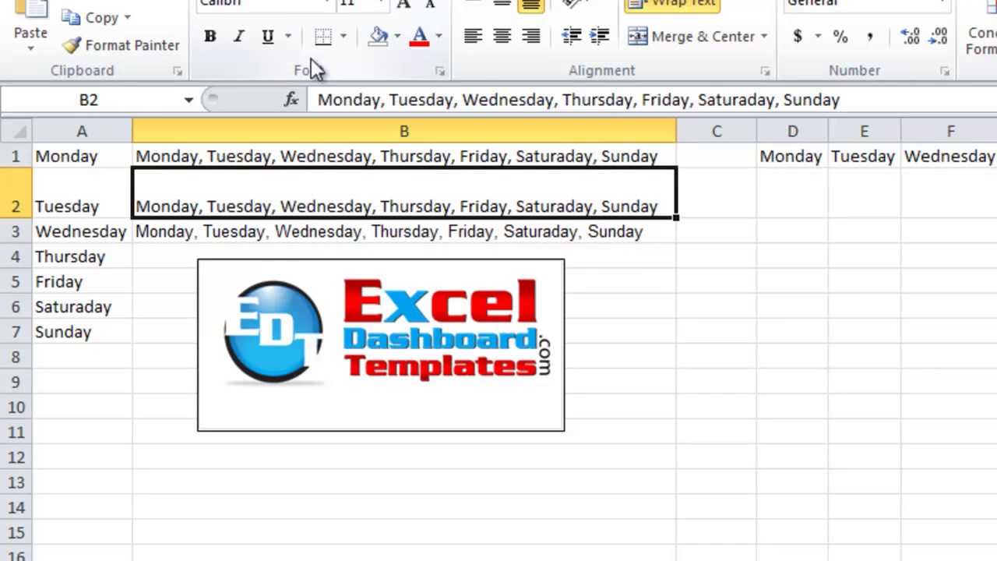
{"action": "left_click", "coordinate": [174, 45]}
{"action": "left_click", "coordinate": [291, 230]}
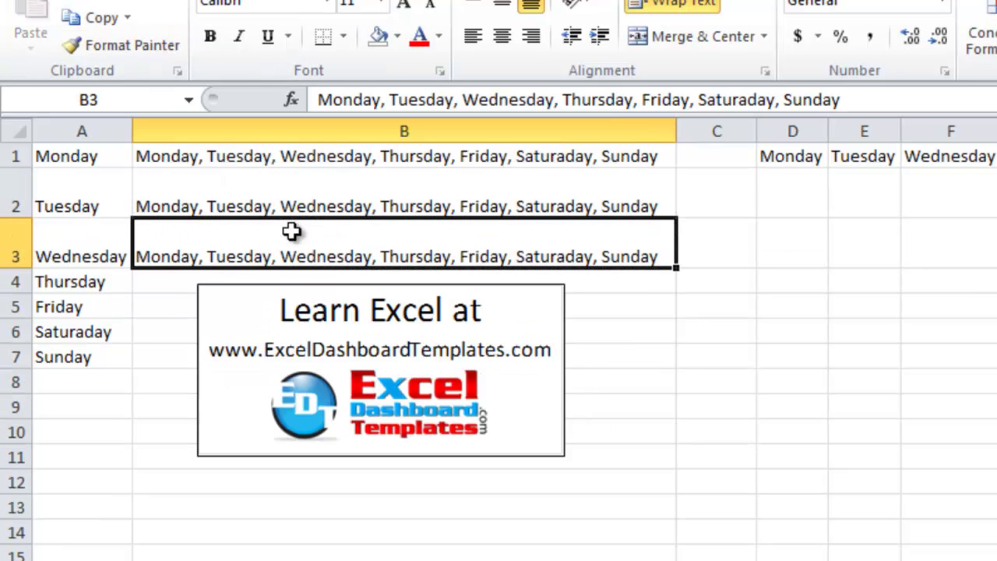
Compare the comma-separated results in B1:B3 with the source weekdays in A1:A7 and the transposed row starting at D1
{"action": "left_click", "coordinate": [662, 291]}
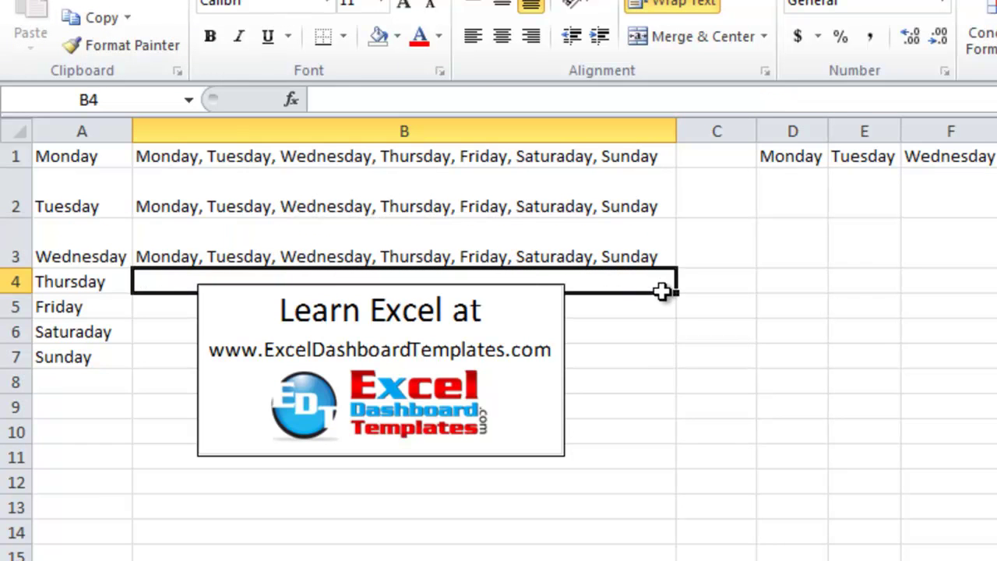
{"action": "left_click_drag", "start_coordinate": [647, 155], "coordinate": [647, 239]}
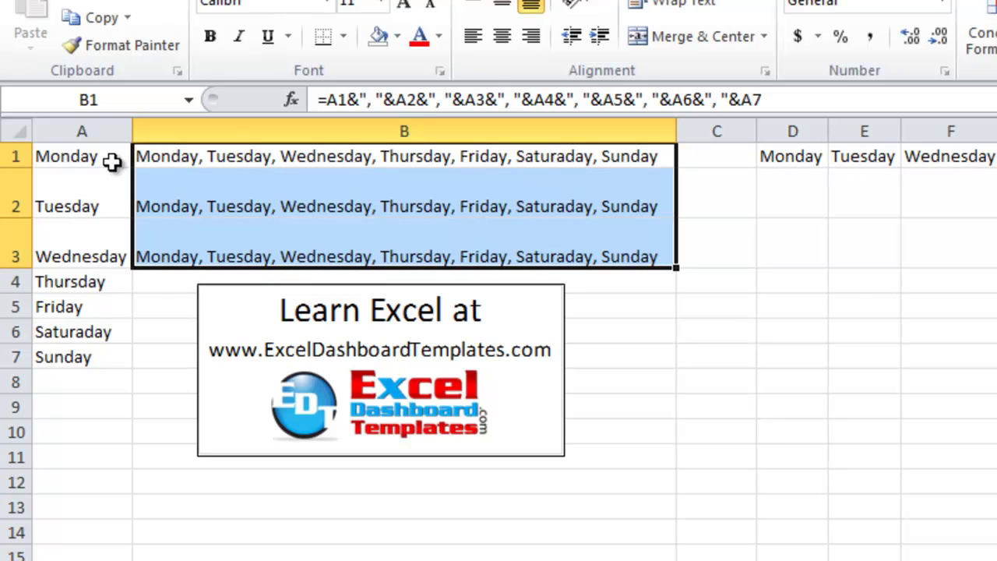
{"action": "left_click", "coordinate": [183, 194]}
{"action": "left_click", "coordinate": [203, 157]}
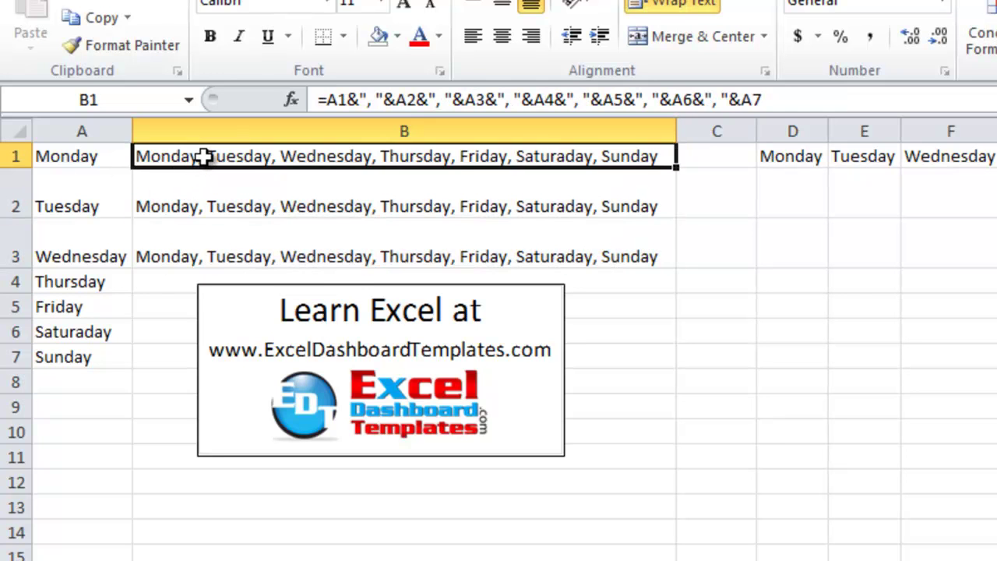
{"action": "left_click", "coordinate": [179, 205]}
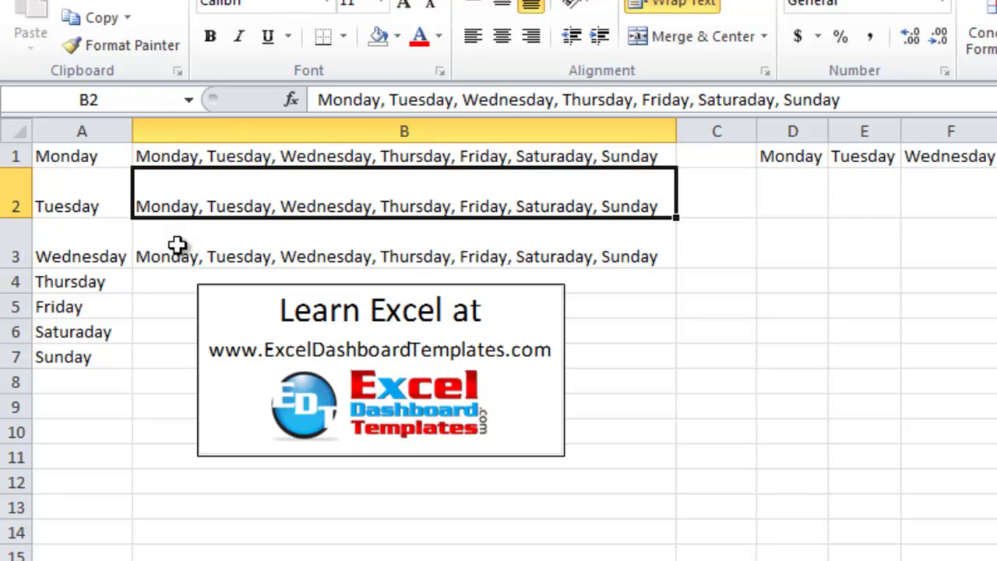
{"action": "left_click", "coordinate": [178, 245]}
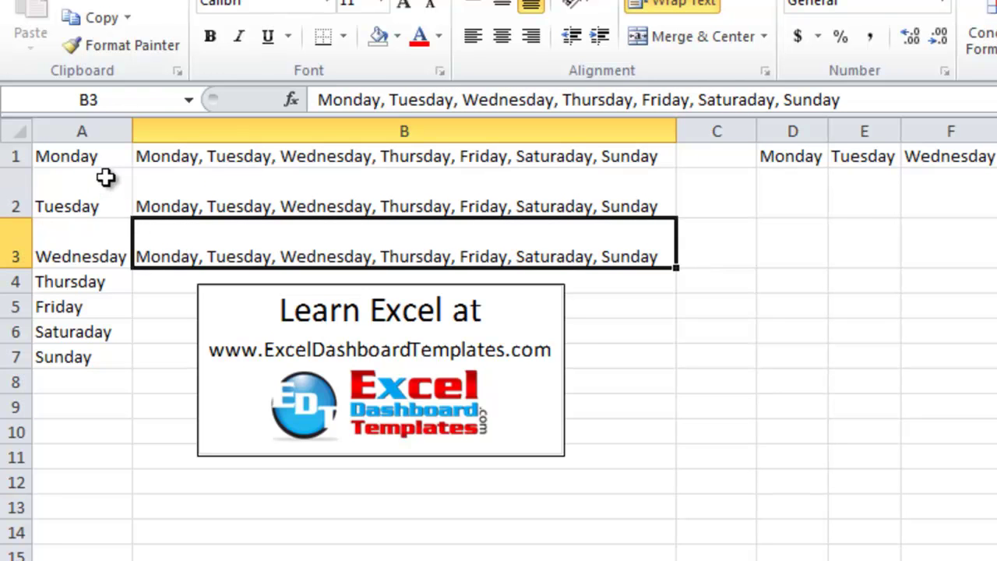
{"action": "left_click", "coordinate": [110, 180]}
{"action": "left_click_drag", "start_coordinate": [110, 180], "coordinate": [111, 356]}
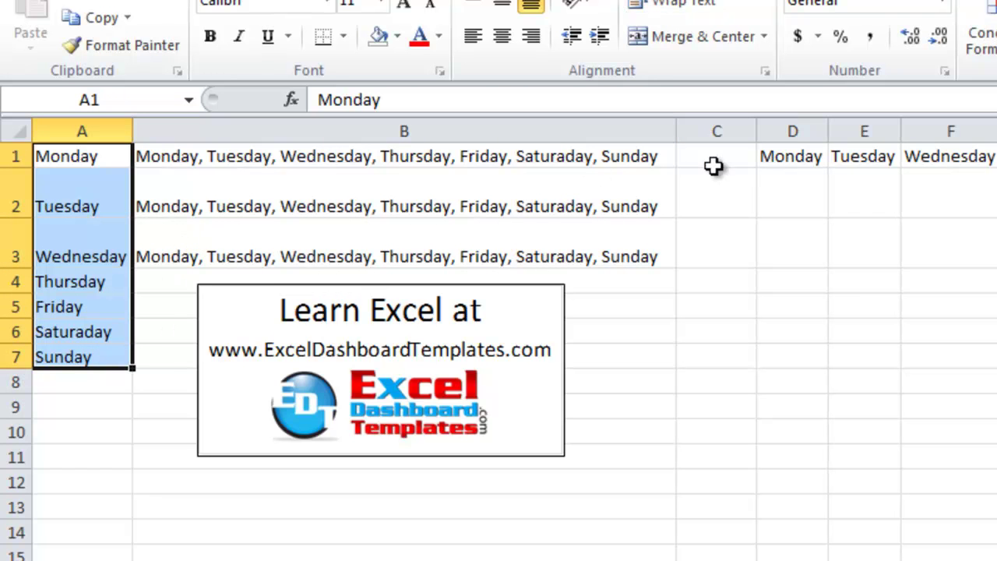
{"action": "left_click_drag", "start_coordinate": [799, 155], "coordinate": [996, 157]}
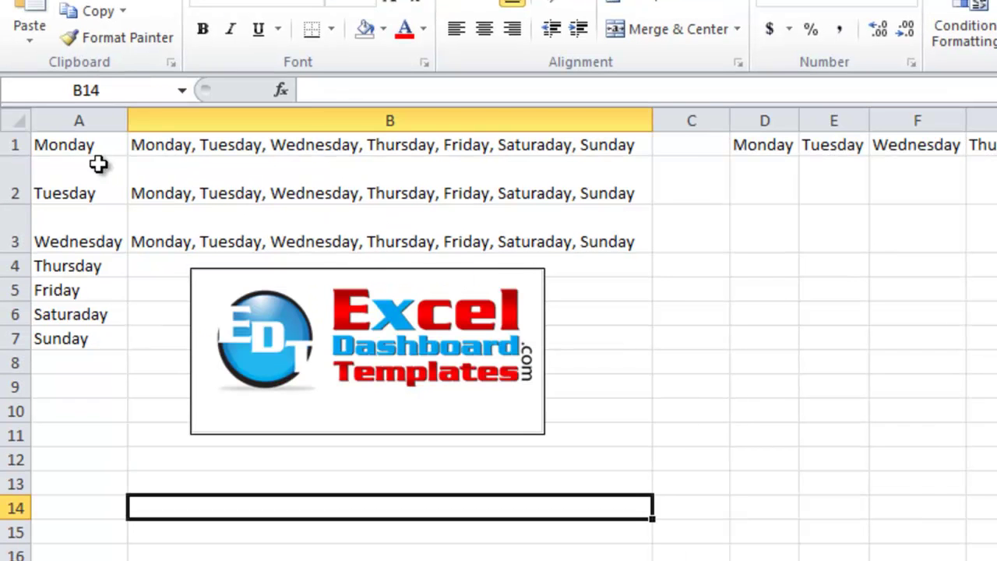
Try to copy the weekdays in A1:A7 directly into cell C2 in edit mode
{"action": "left_click_drag", "start_coordinate": [103, 150], "coordinate": [105, 326]}
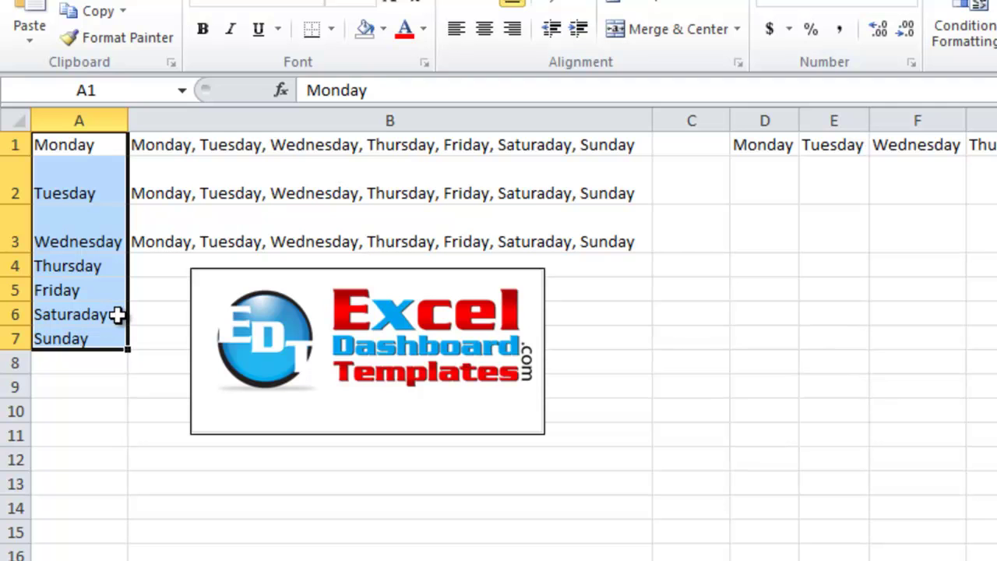
{"action": "key", "text": "ctrl+c"}
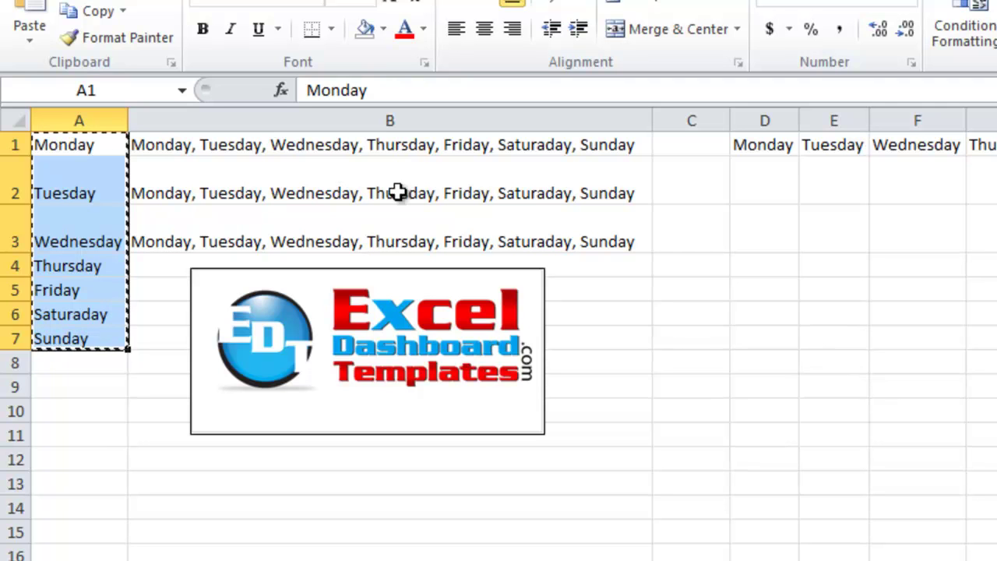
{"action": "double_click", "coordinate": [666, 183]}
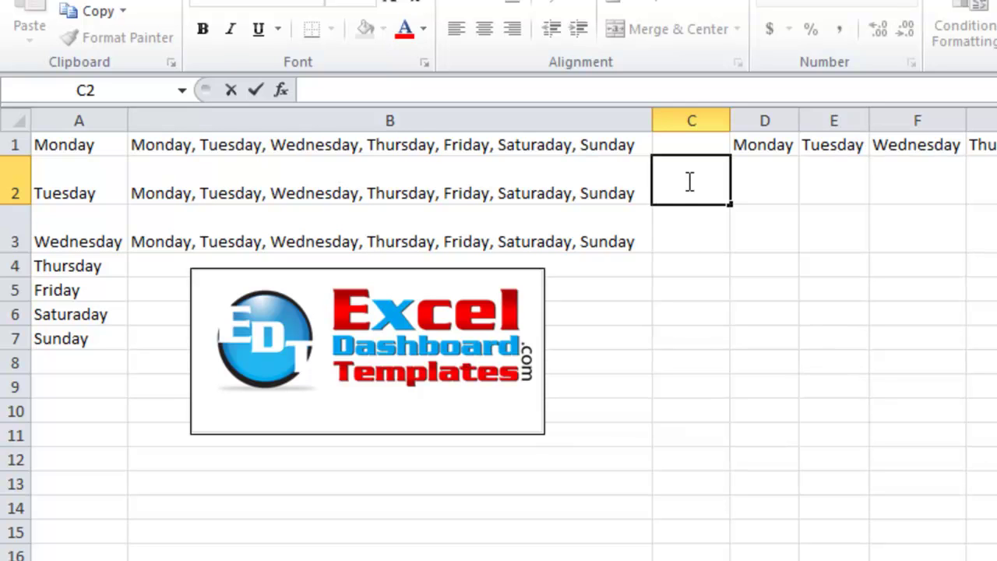
{"action": "key", "text": "Escape"}
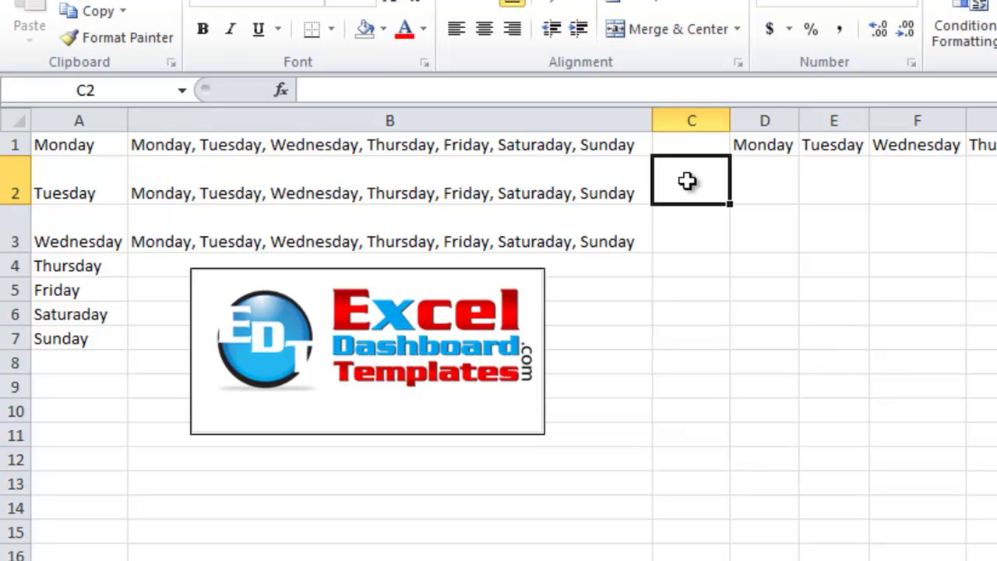
Try to copy the transposed weekdays starting at D1 into C2 through its cell contents, without using Google Sheets
{"action": "key", "text": "Up"}
{"action": "key", "text": "Right"}
{"action": "key", "text": "ctrl+shift+Right"}
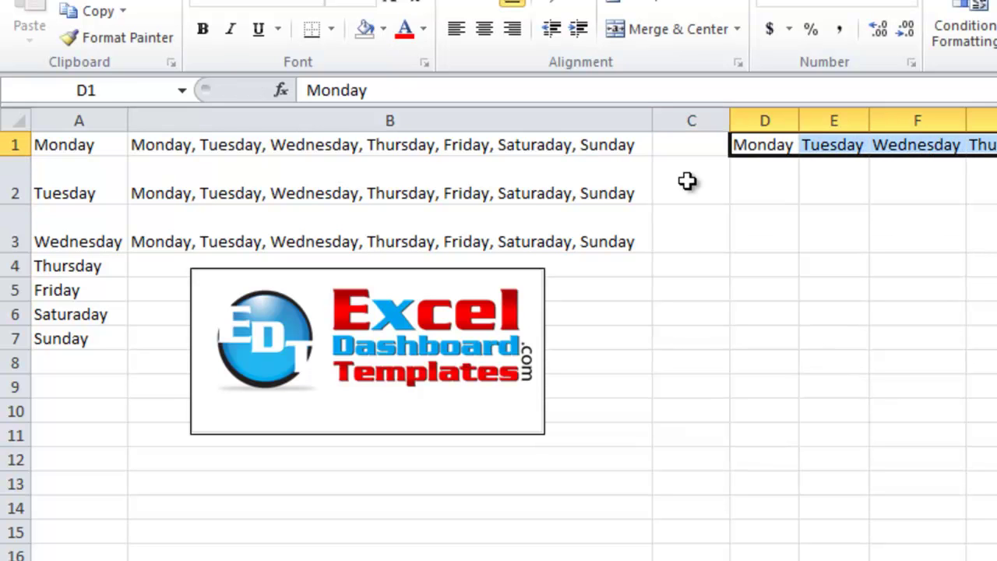
{"action": "key", "text": "ctrl+c"}
{"action": "left_click", "coordinate": [687, 180]}
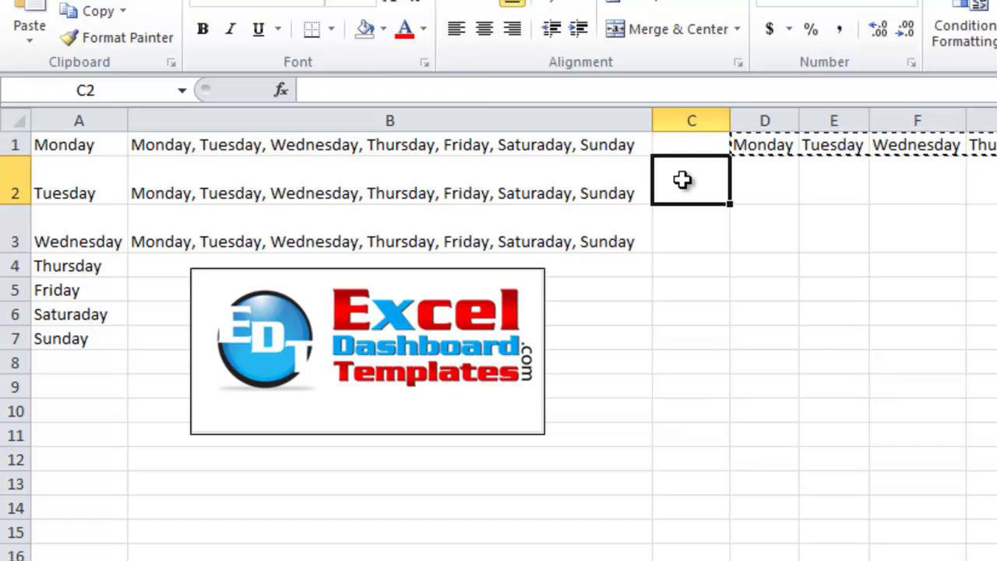
{"action": "left_click", "coordinate": [481, 95]}
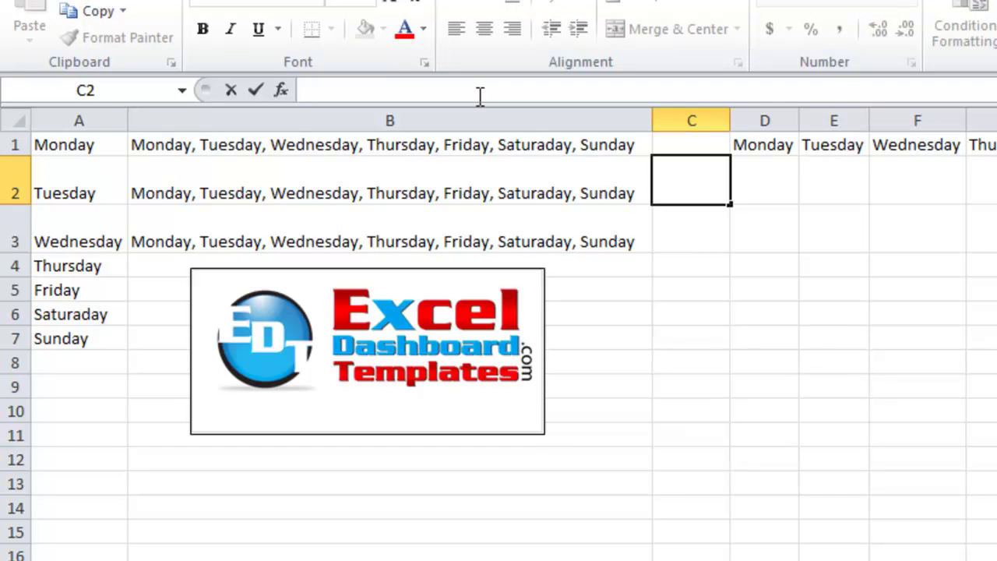
{"action": "key", "text": "Escape"}
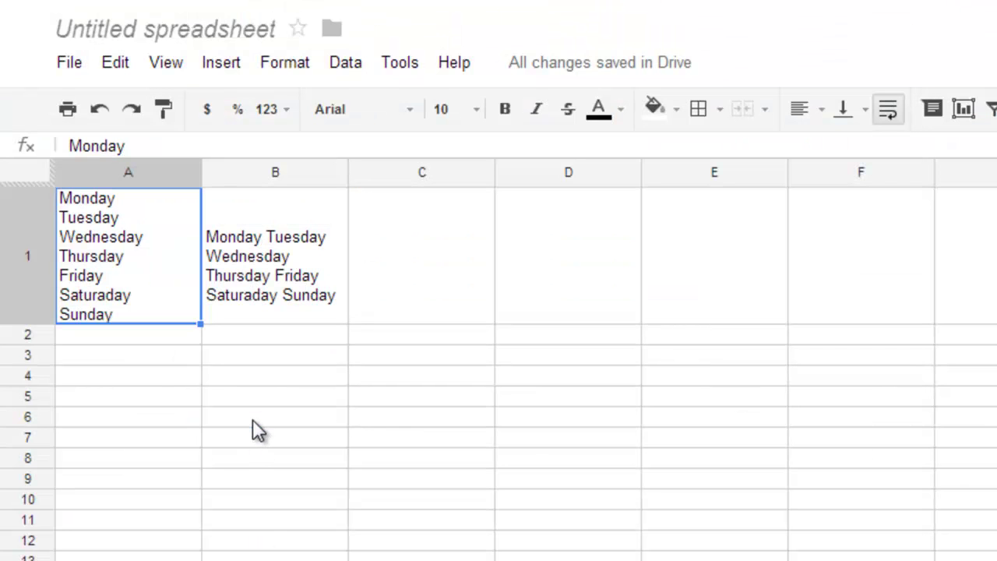
Switch to Google Sheets and copy the entire multi-line weekday text from inside cell A1
{"action": "left_click", "coordinate": [252, 419]}
{"action": "left_click", "coordinate": [141, 235]}
{"action": "double_click", "coordinate": [134, 225]}
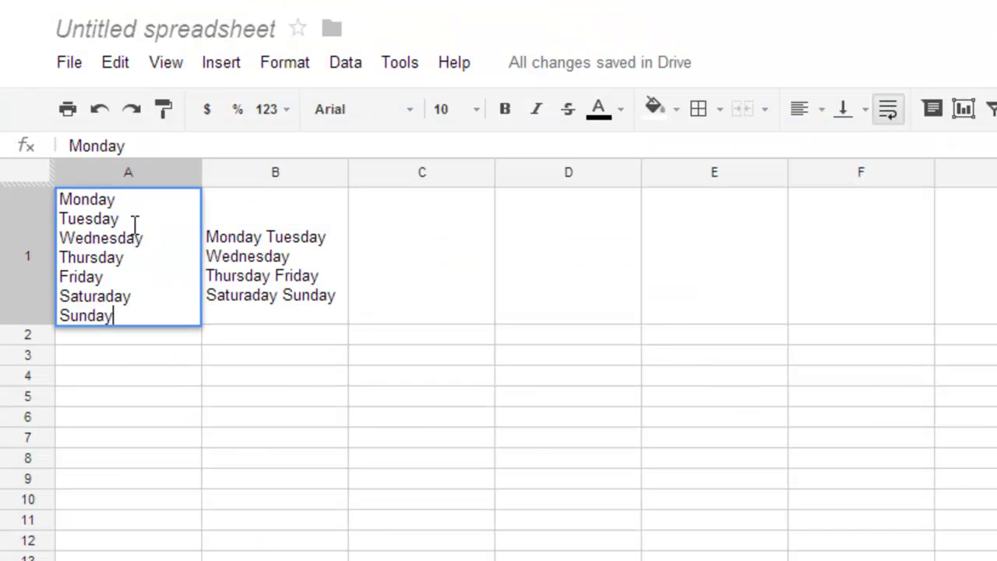
{"action": "key", "text": "ctrl+a"}
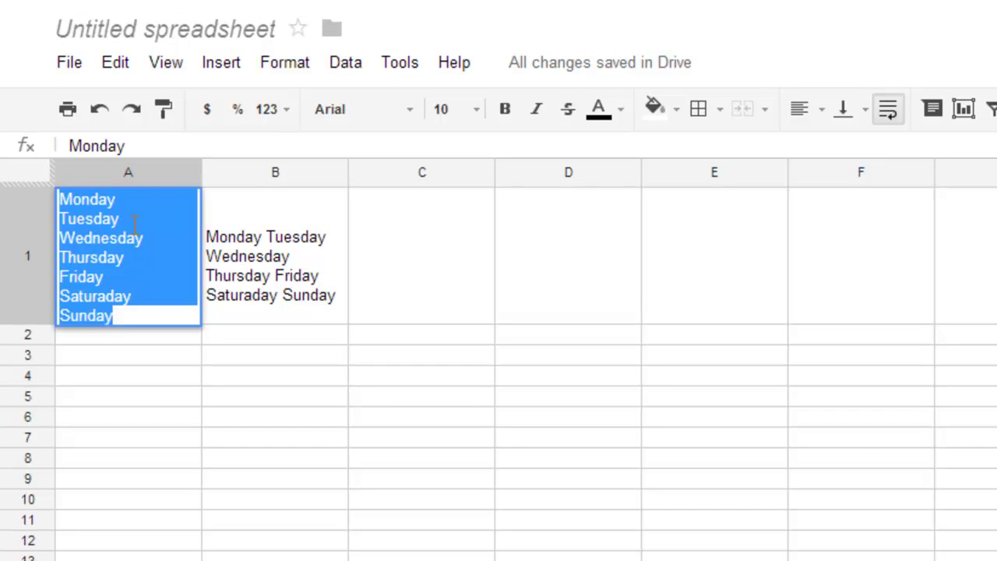
{"action": "key", "text": "Escape"}
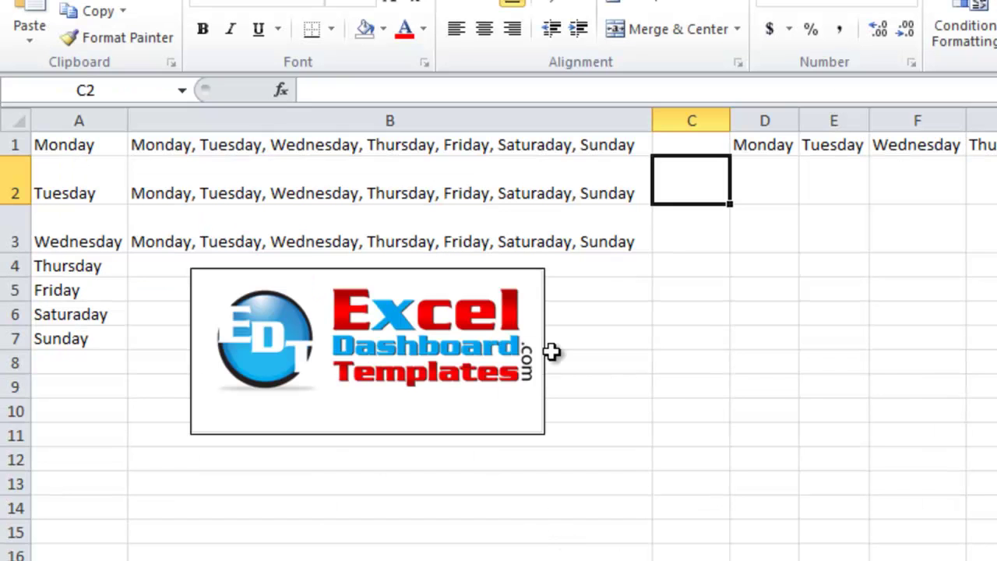
Switch to Excel and paste the copied multi-line weekday text into cell C2
{"action": "left_click", "coordinate": [735, 226]}
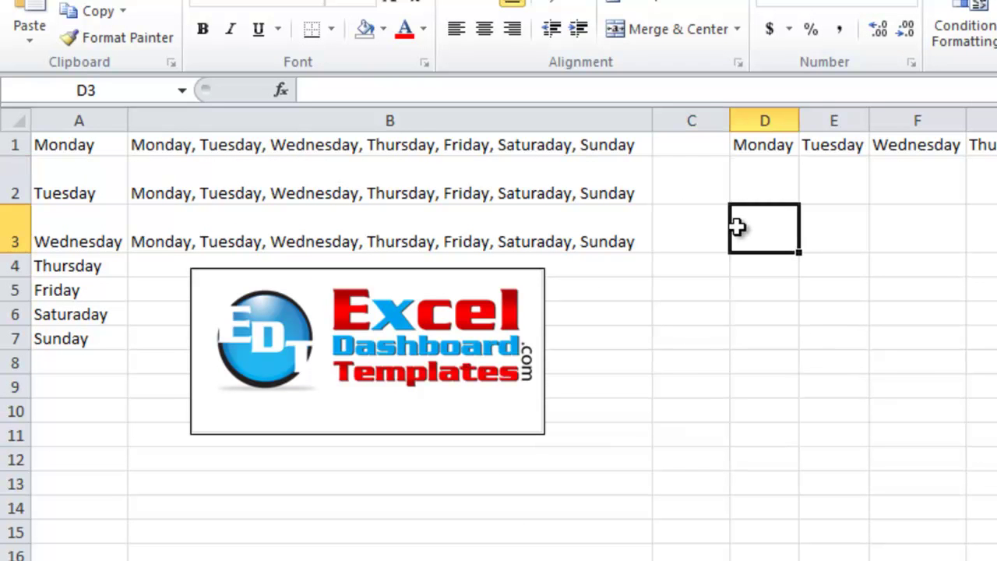
{"action": "double_click", "coordinate": [693, 173]}
{"action": "left_click", "coordinate": [771, 203]}
{"action": "left_click", "coordinate": [701, 184]}
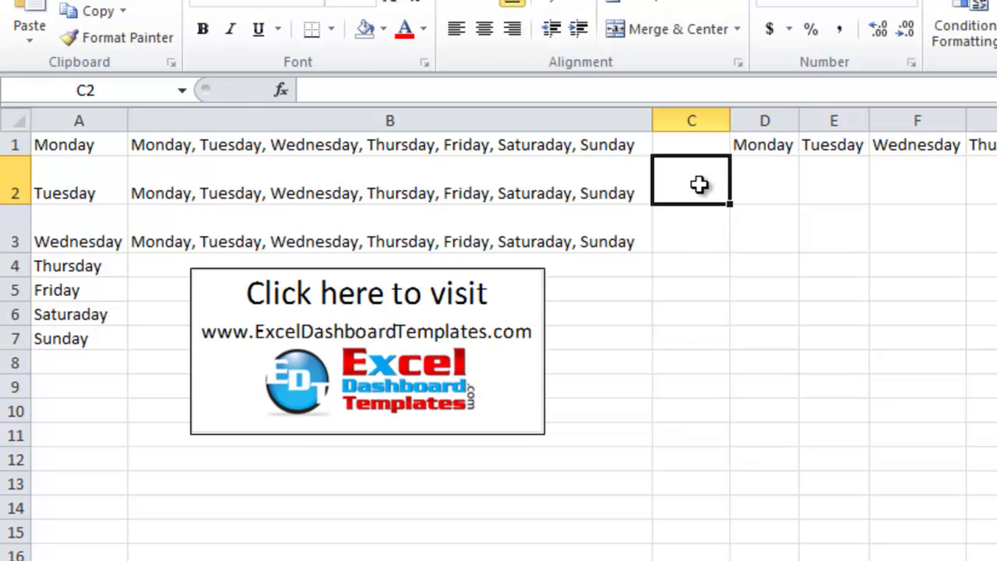
{"action": "key", "text": "ctrl+v"}
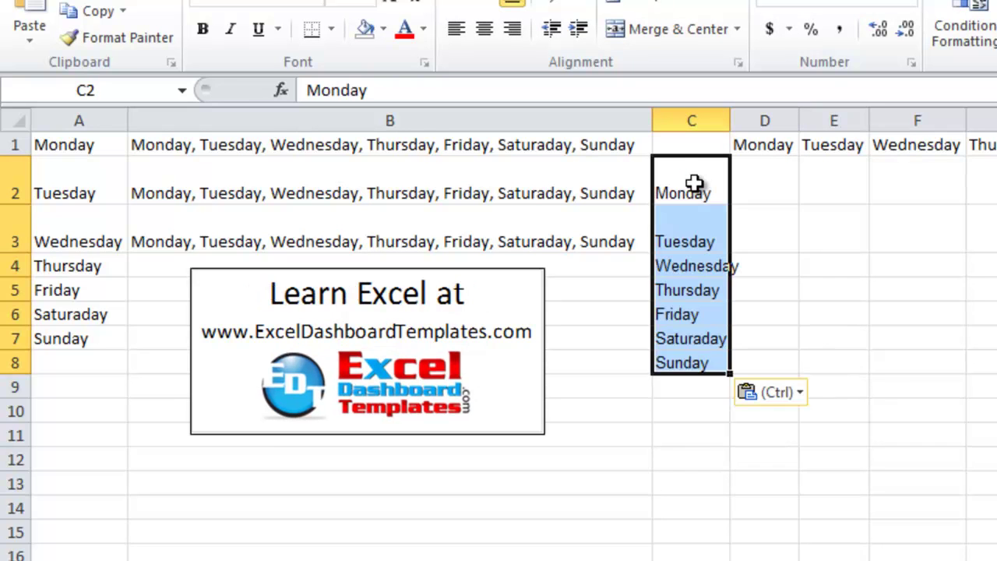
Review the pasted weekdays in C2:C8 and clear them from the range
{"action": "left_click", "coordinate": [694, 184]}
{"action": "left_click_drag", "start_coordinate": [693, 185], "coordinate": [685, 357]}
{"action": "left_click", "coordinate": [708, 248]}
{"action": "left_click_drag", "start_coordinate": [710, 191], "coordinate": [703, 363]}
{"action": "left_click", "coordinate": [782, 286]}
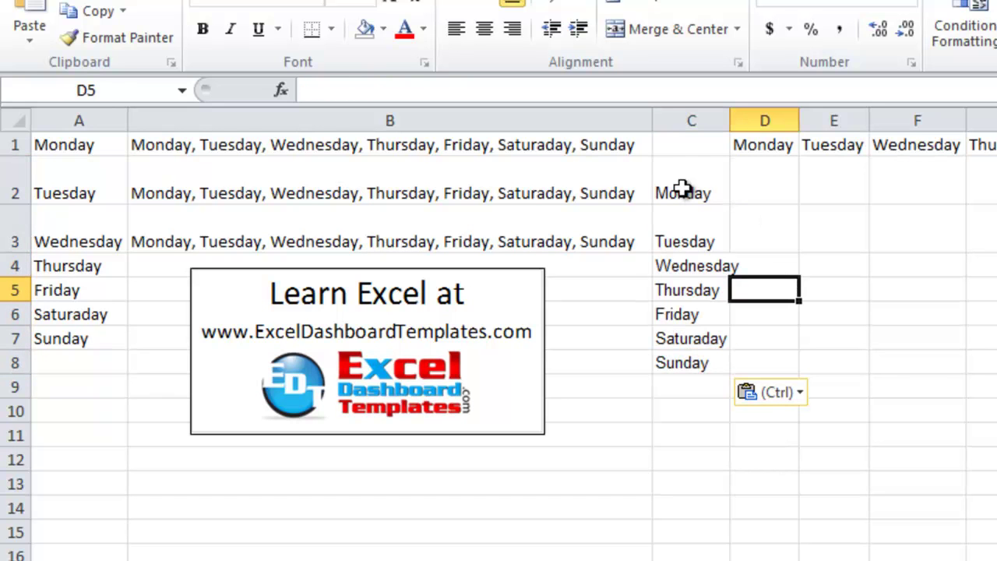
{"action": "left_click_drag", "start_coordinate": [682, 188], "coordinate": [671, 357]}
{"action": "key", "text": "Delete"}
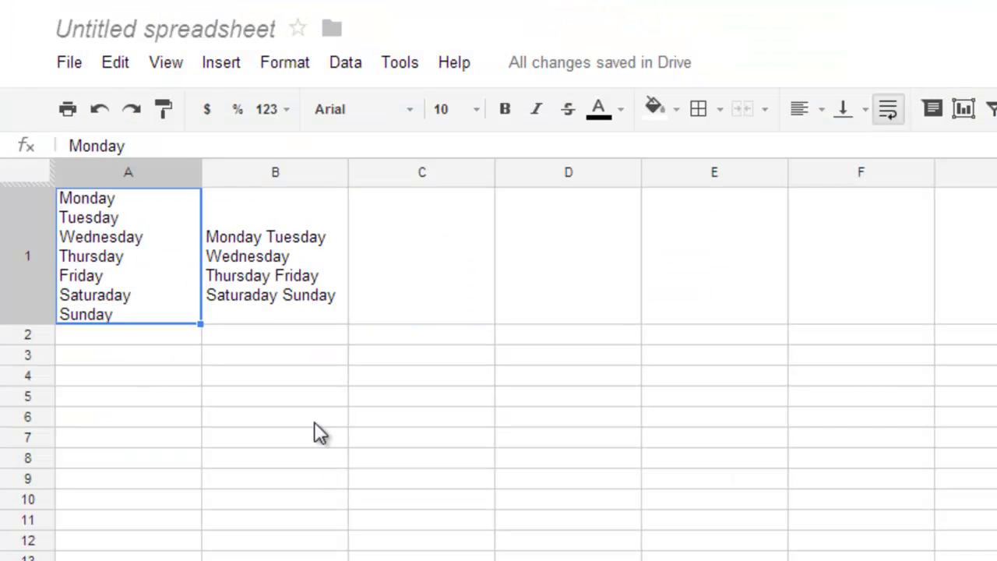
Switch to Google Sheets and copy the full single-line weekday text from inside cell B1
{"action": "left_click", "coordinate": [314, 269]}
{"action": "double_click", "coordinate": [317, 272]}
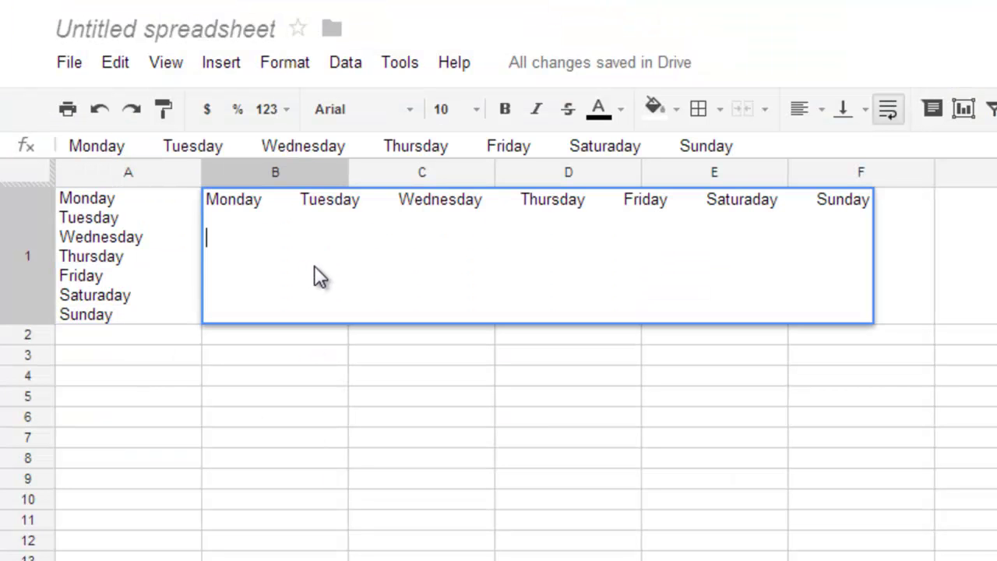
{"action": "triple_click", "coordinate": [208, 206]}
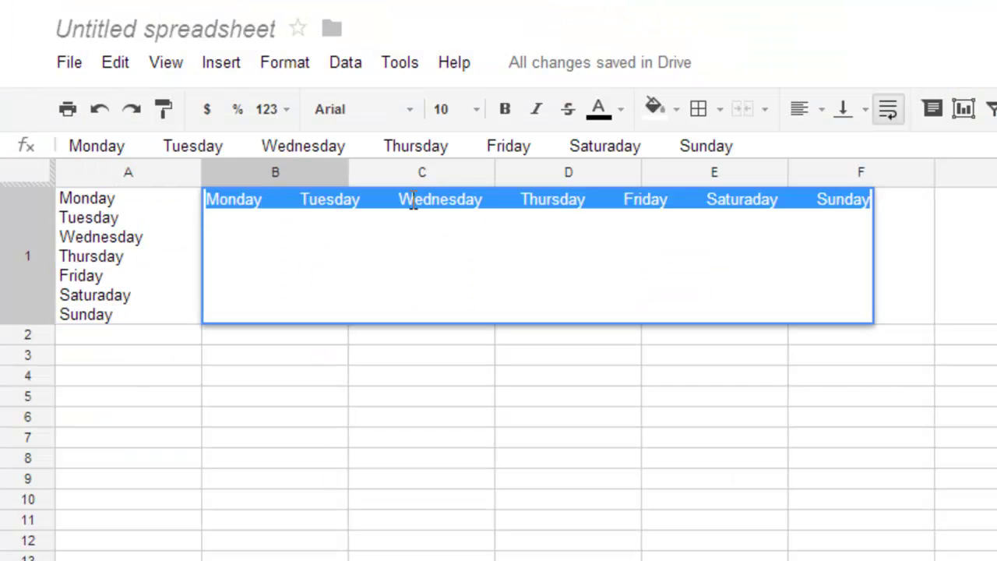
{"action": "left_click_drag", "start_coordinate": [412, 204], "coordinate": [879, 200]}
{"action": "key", "text": "Escape"}
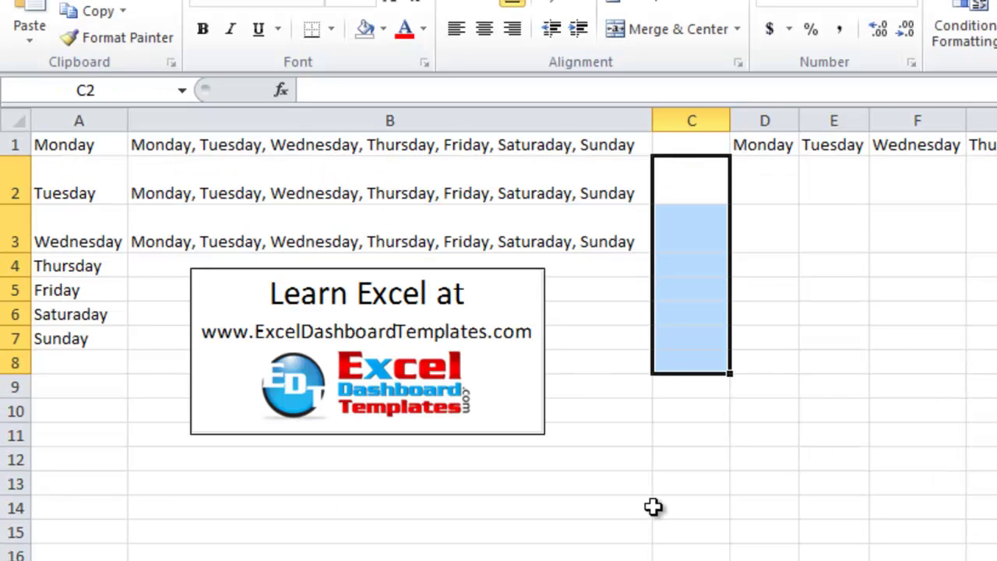
Switch to Excel and paste the copied single-line weekday text into cell C2, leaving its contents without added commas
{"action": "left_click", "coordinate": [701, 319]}
{"action": "left_click", "coordinate": [693, 187]}
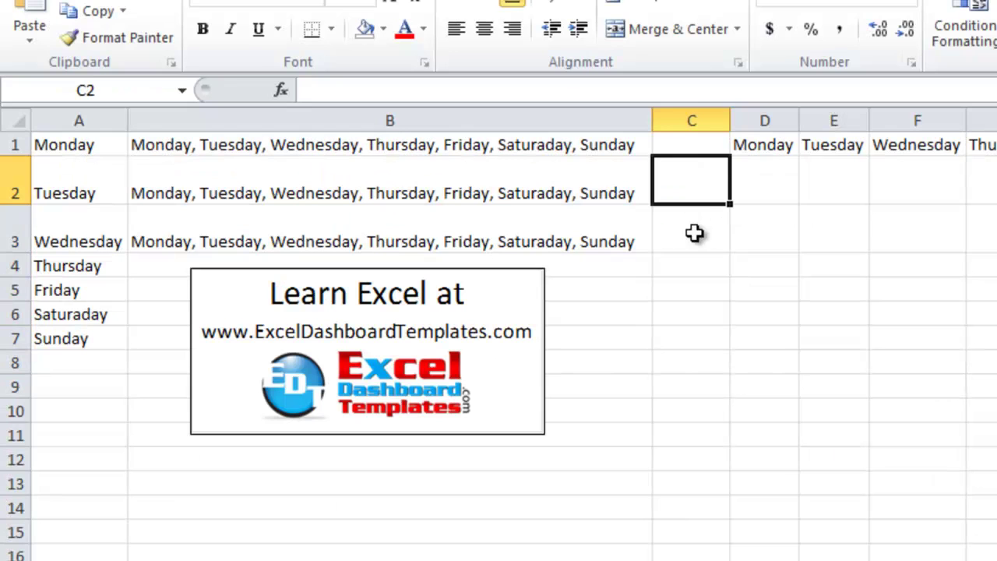
{"action": "double_click", "coordinate": [694, 169]}
{"action": "left_click", "coordinate": [688, 219]}
{"action": "left_click", "coordinate": [686, 200]}
{"action": "key", "text": "ctrl+v"}
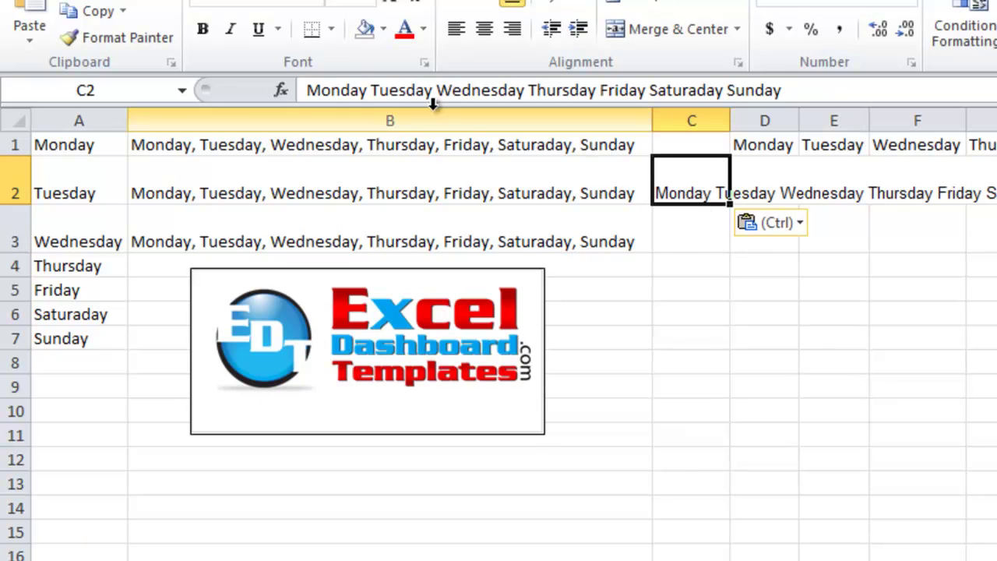
{"action": "left_click", "coordinate": [369, 90]}
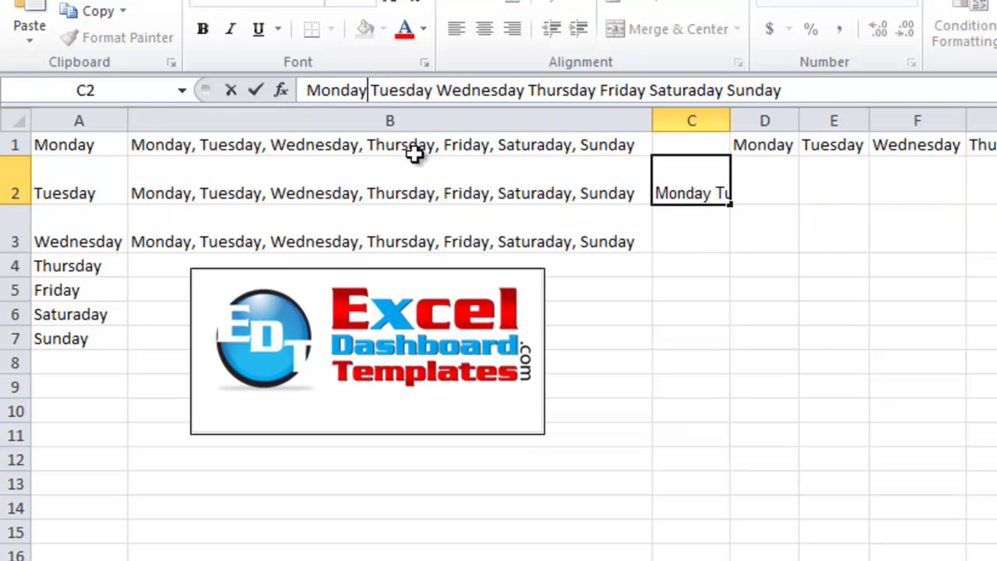
{"action": "key", "text": "Escape"}
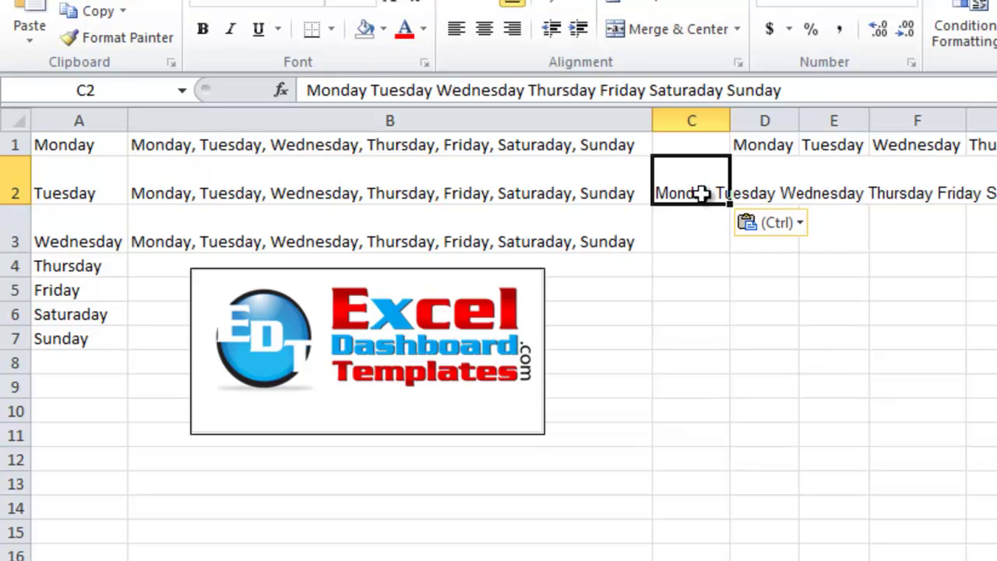
Compare the pasted weekday text in C2 with the formula in B1 and the comma-separated text in B2 and B3
{"action": "left_click_drag", "start_coordinate": [701, 194], "coordinate": [698, 240]}
{"action": "left_click", "coordinate": [702, 263]}
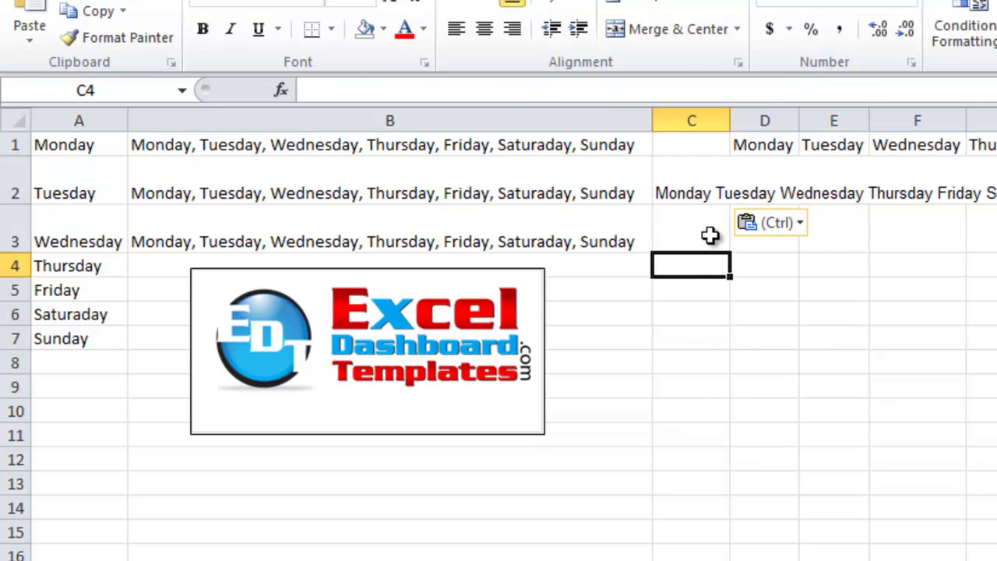
{"action": "left_click", "coordinate": [700, 176]}
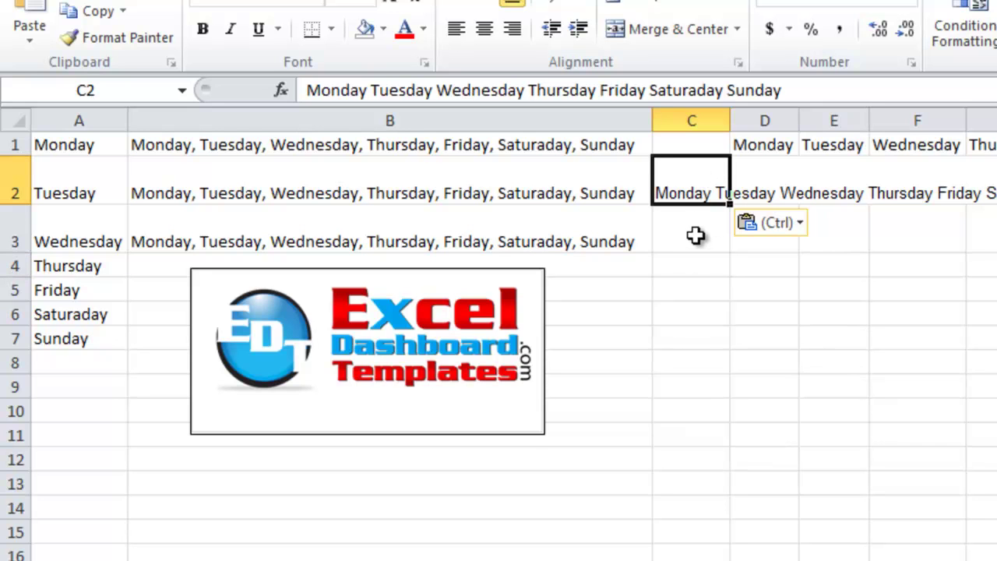
{"action": "left_click", "coordinate": [494, 196]}
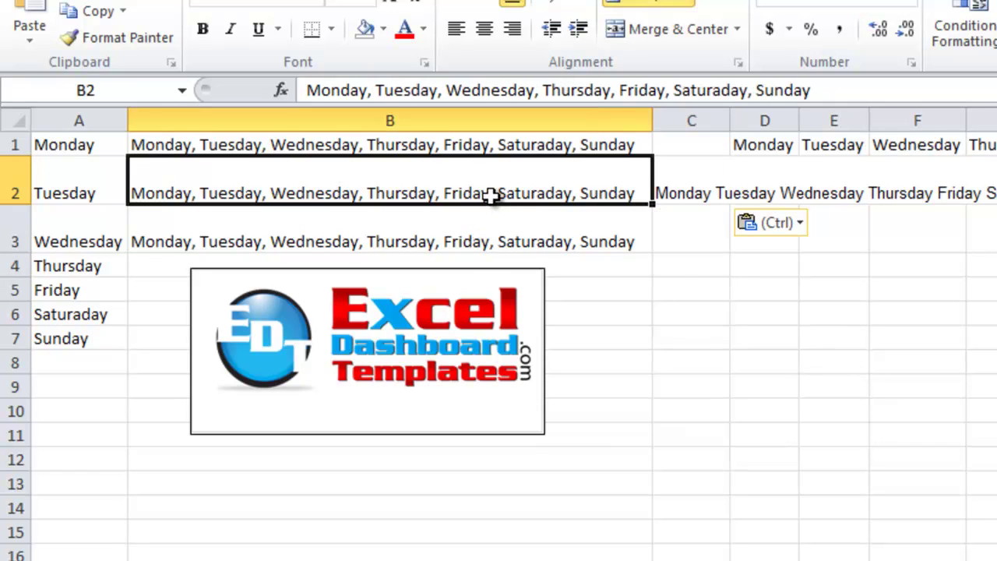
{"action": "left_click", "coordinate": [521, 151]}
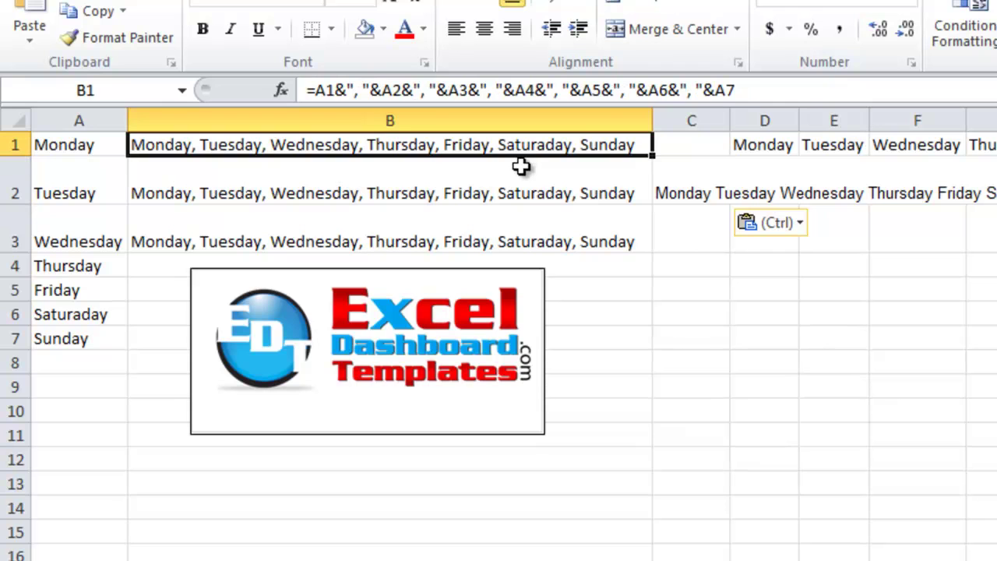
{"action": "left_click", "coordinate": [468, 177]}
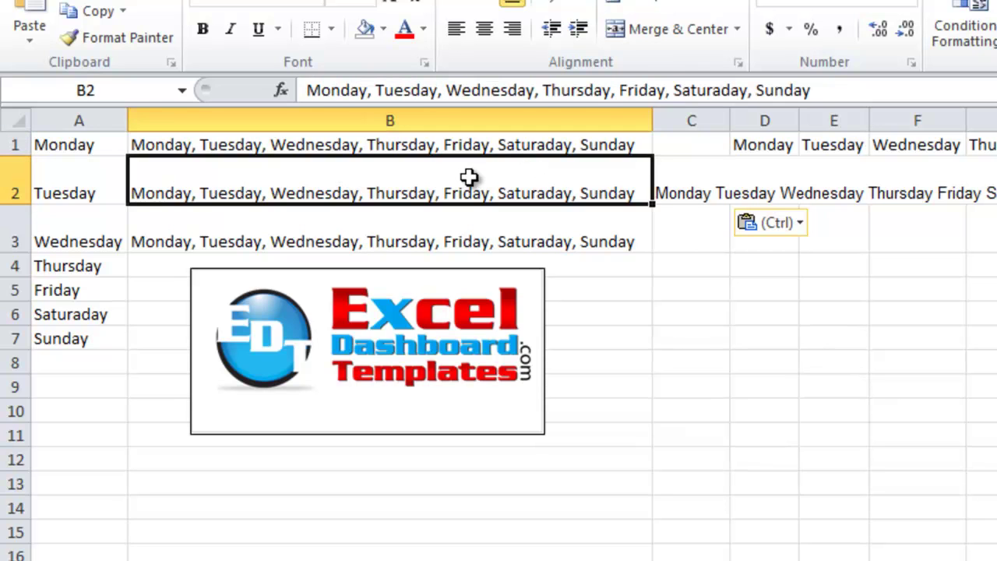
{"action": "left_click", "coordinate": [419, 230]}
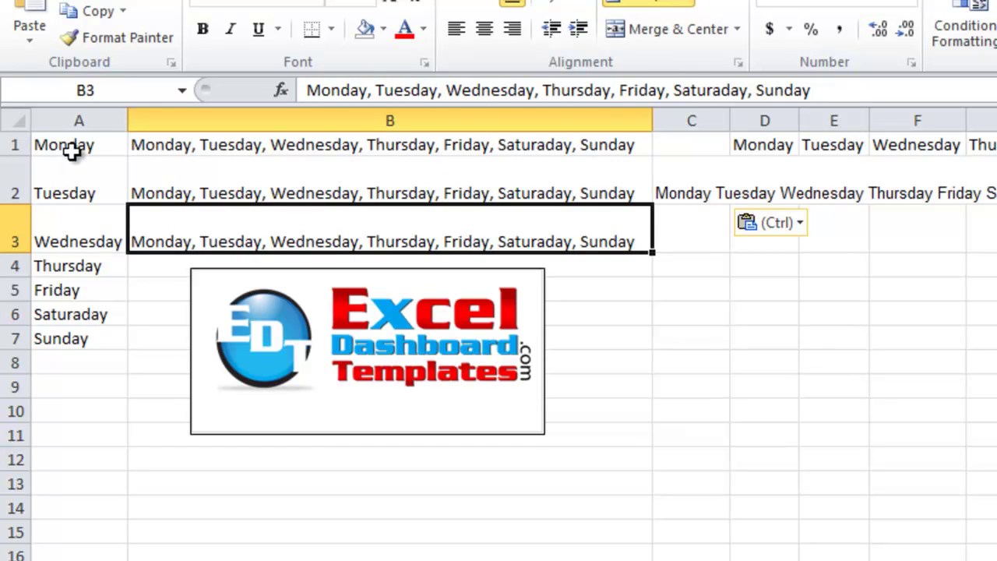
{"action": "left_click", "coordinate": [142, 154]}
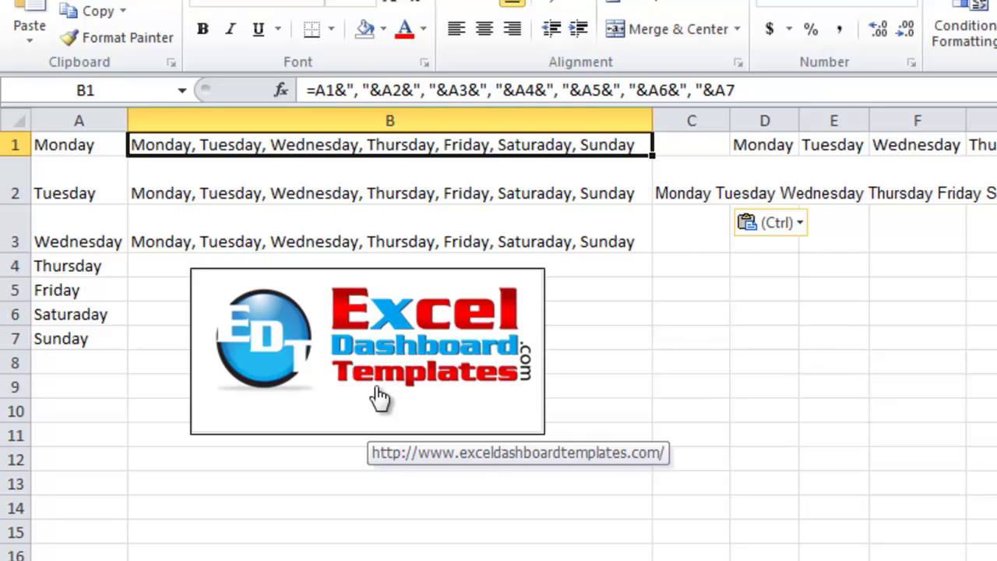
{"action": "key", "text": "ctrl"}
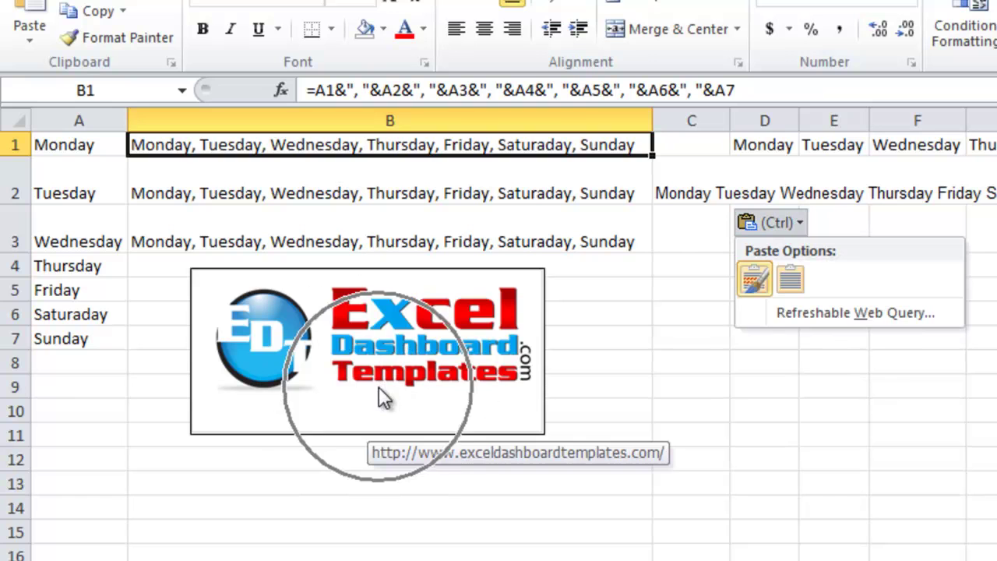